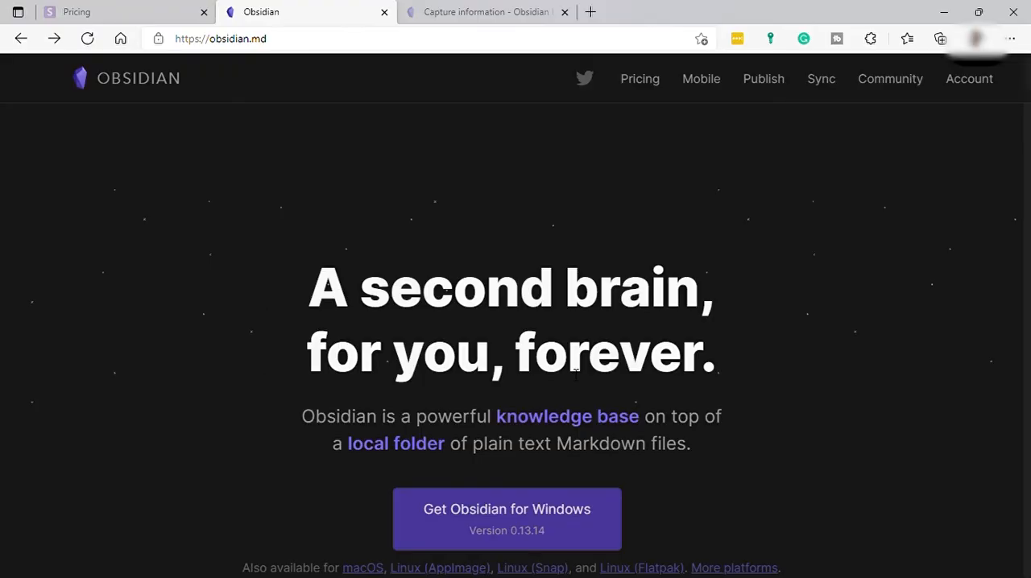
pyautogui.scroll(-3, 577, 372)
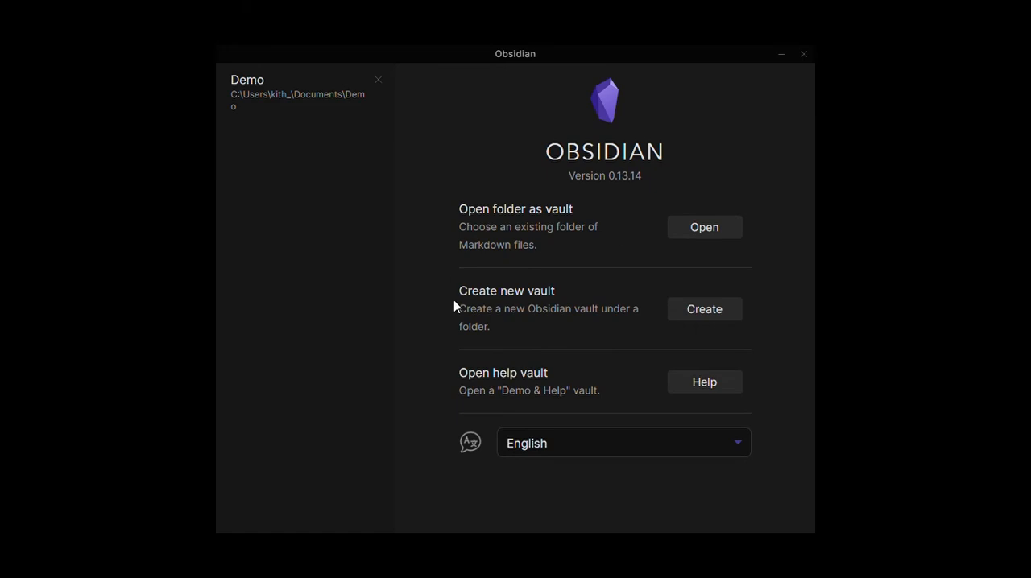
# Step: Create a new vault named Sample in the Documents folder
pyautogui.click(734, 311)
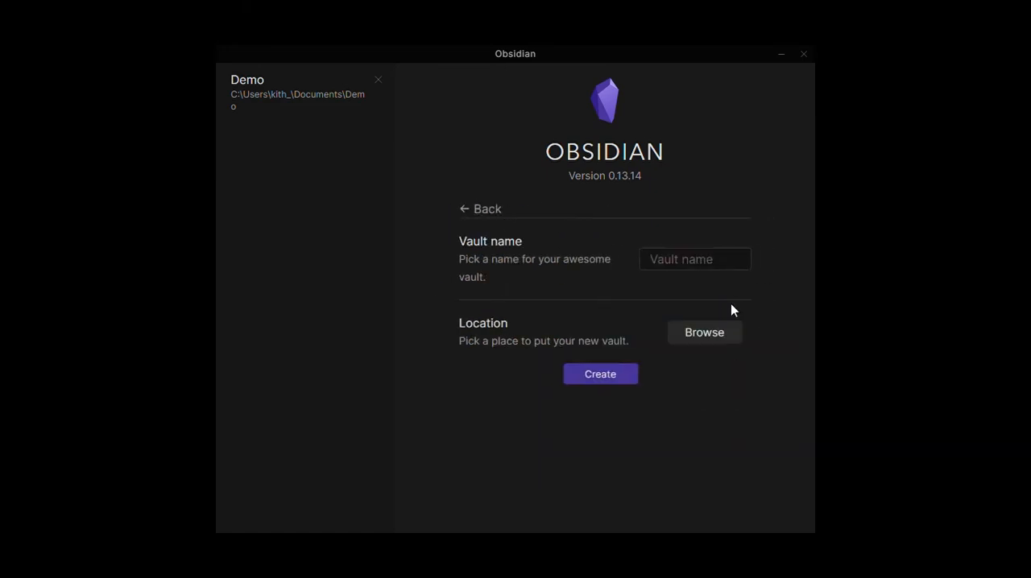
pyautogui.click(706, 273)
pyautogui.write('Sample')
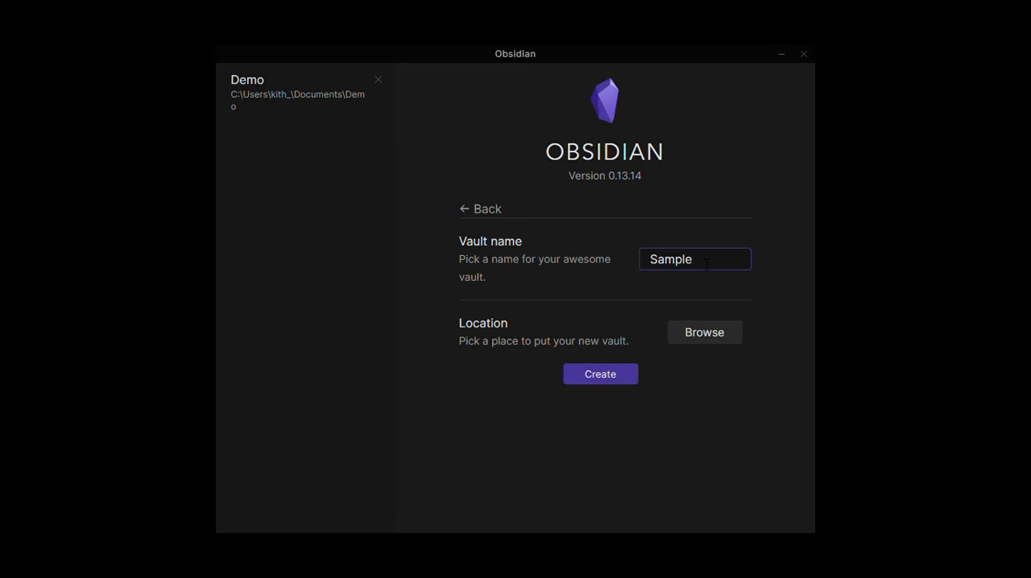
pyautogui.click(693, 336)
pyautogui.click(388, 338)
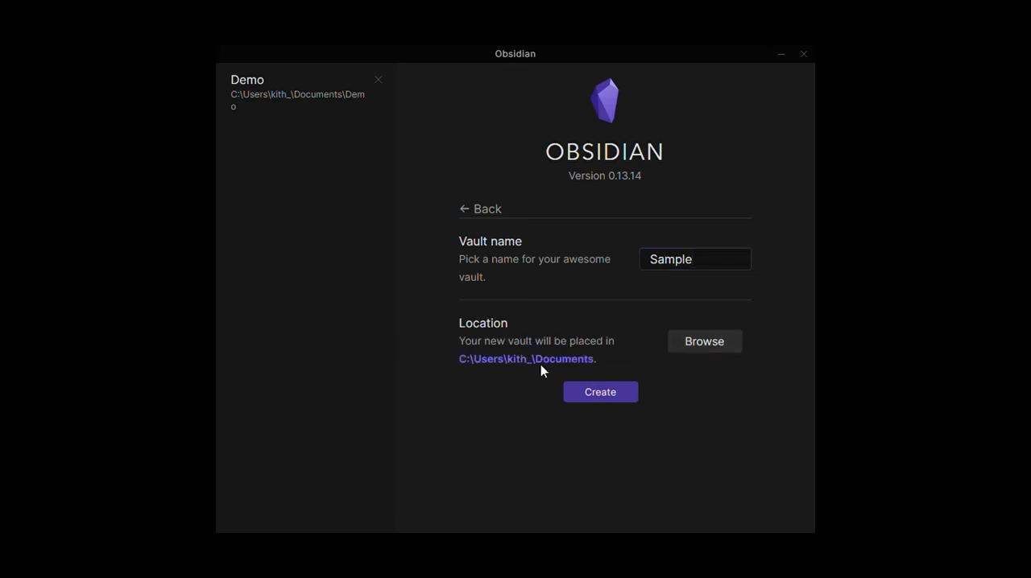
pyautogui.click(598, 395)
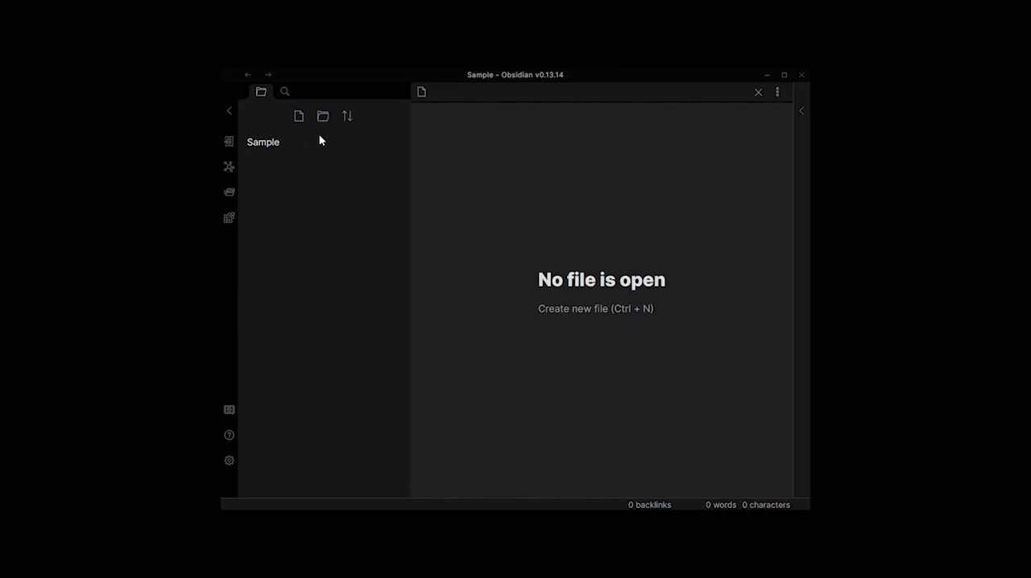
# Step: Add a new note and a new folder to the Sample vault, keeping their default names
pyautogui.click(300, 119)
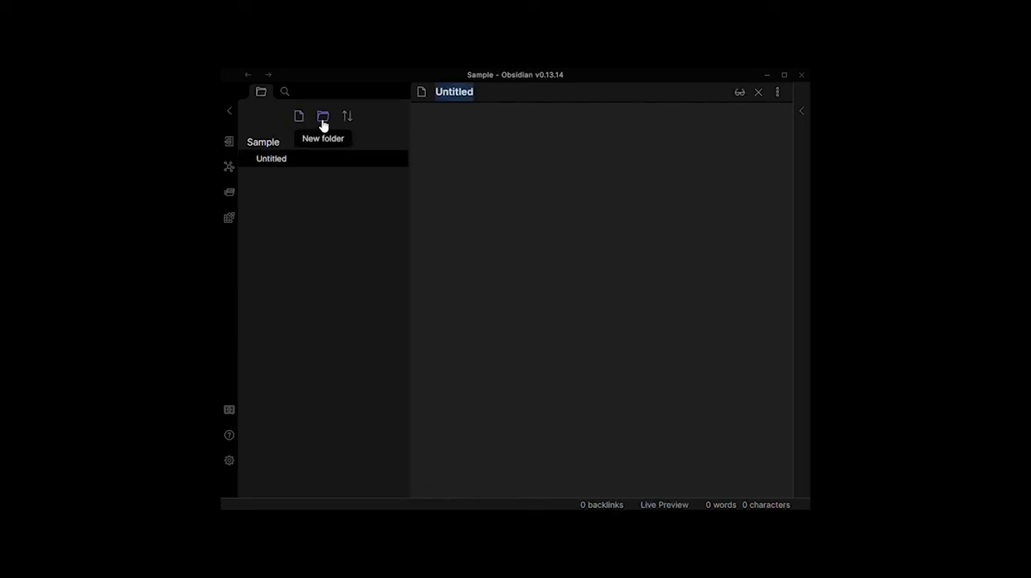
pyautogui.click(323, 119)
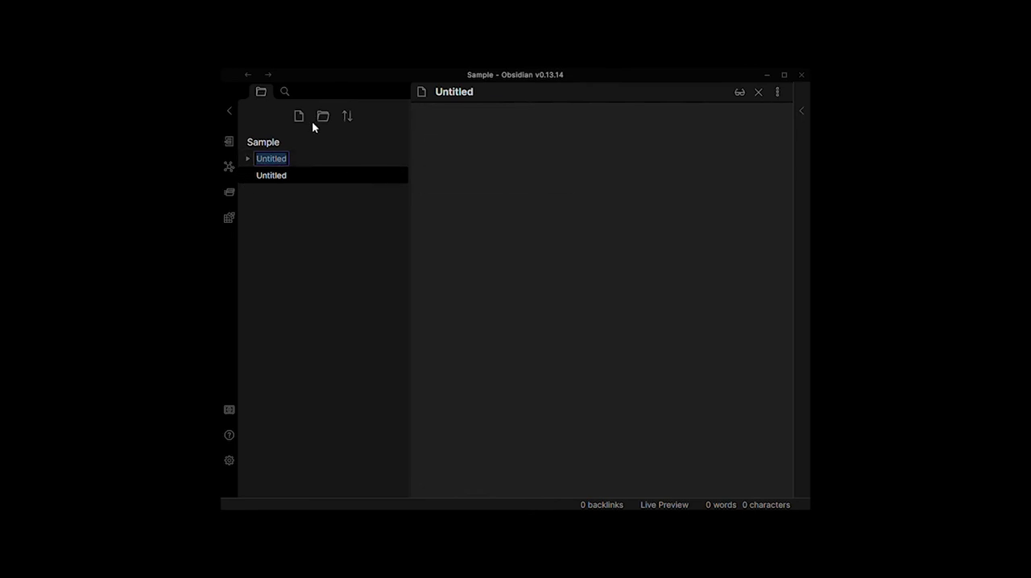
# Step: Look at the vault's search options and the quick switcher, then return to the file list
pyautogui.click(287, 93)
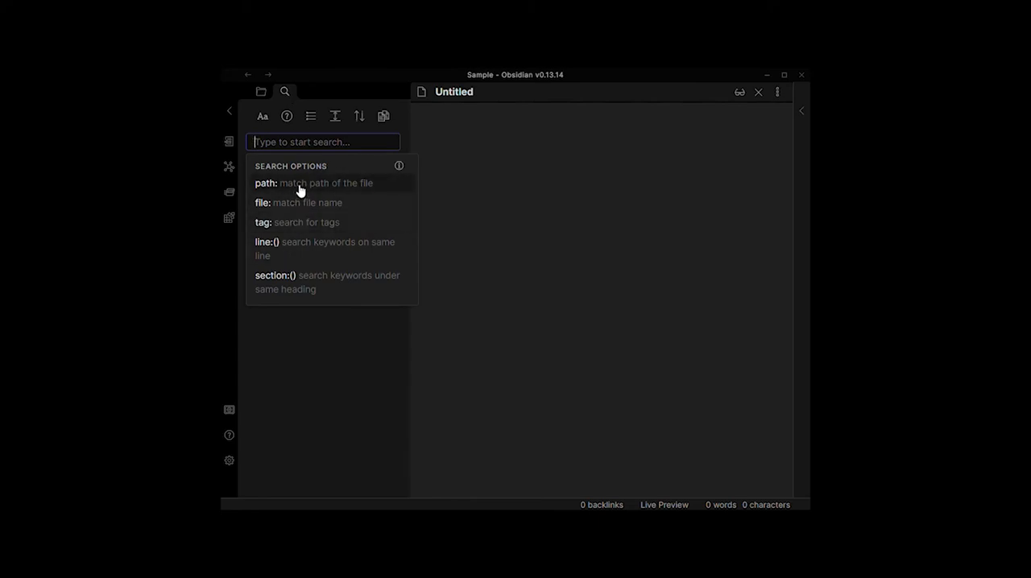
pyautogui.click(245, 124)
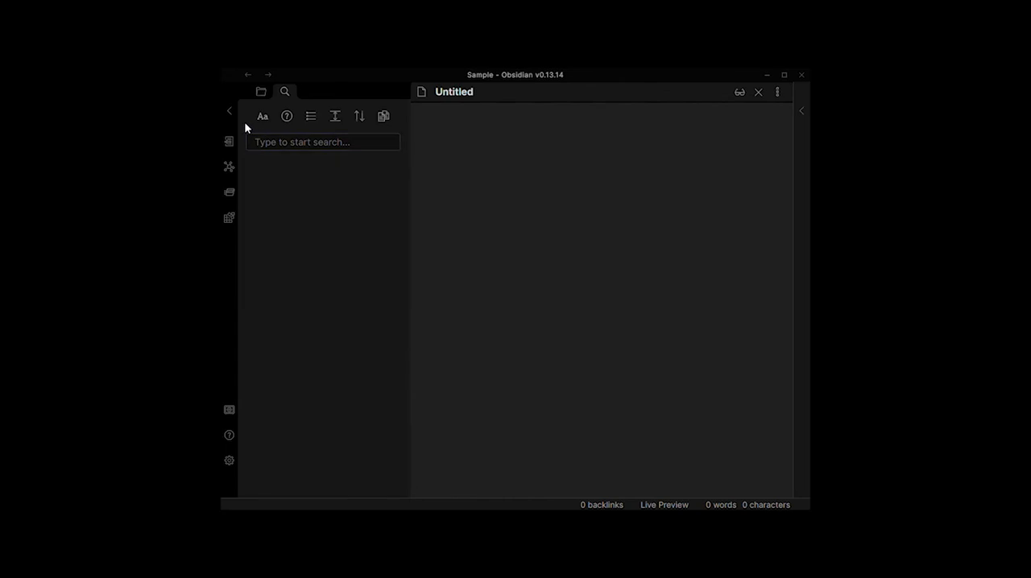
pyautogui.click(259, 94)
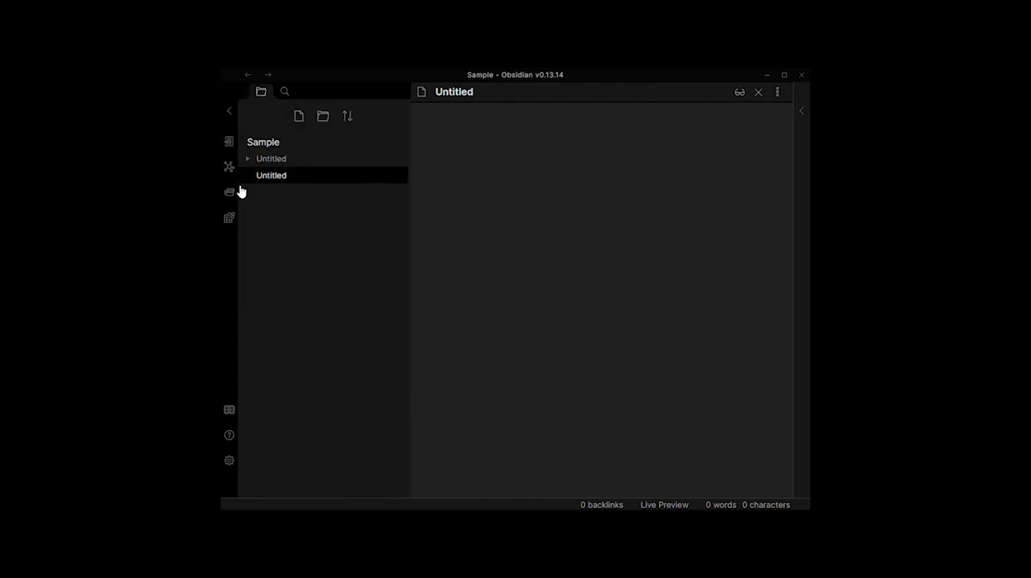
pyautogui.click(229, 145)
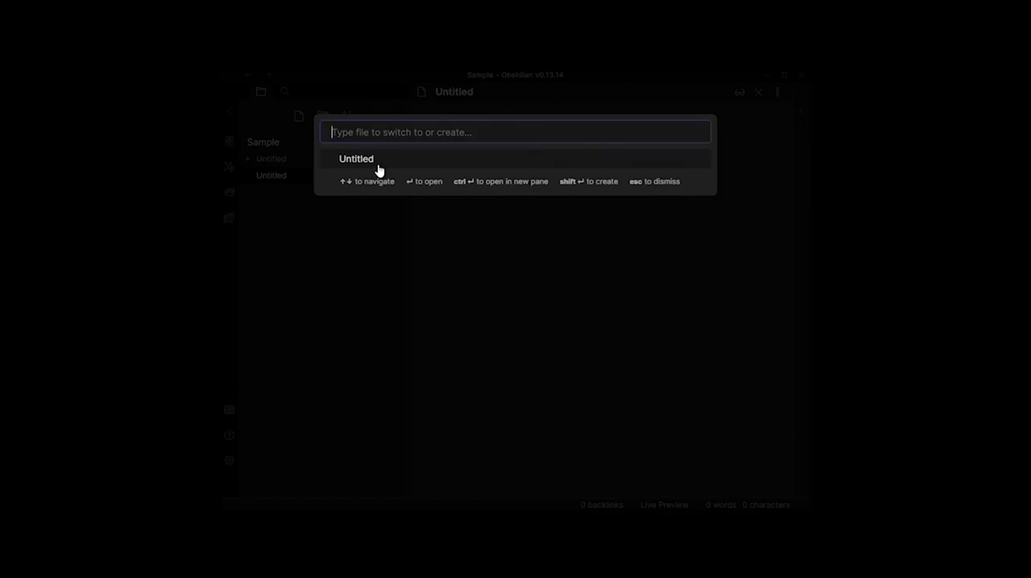
pyautogui.click(318, 233)
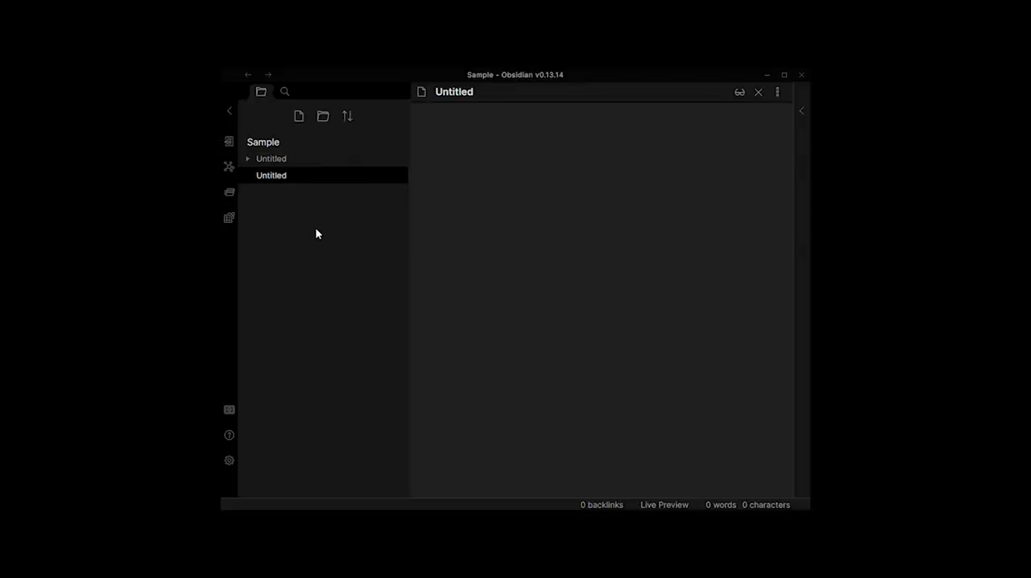
# Step: View the vault's graph and look through the list of available commands
pyautogui.click(230, 167)
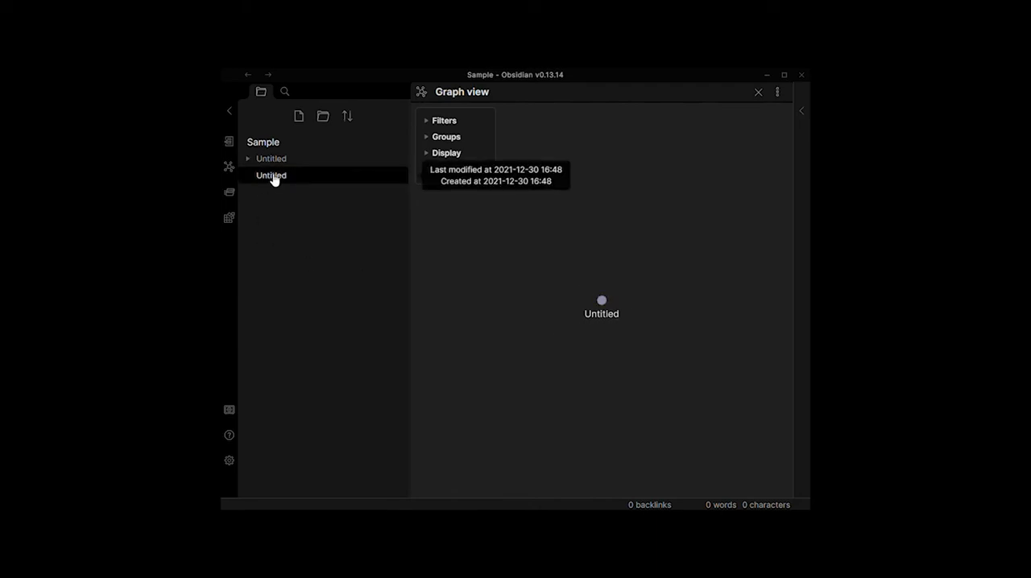
pyautogui.click(231, 194)
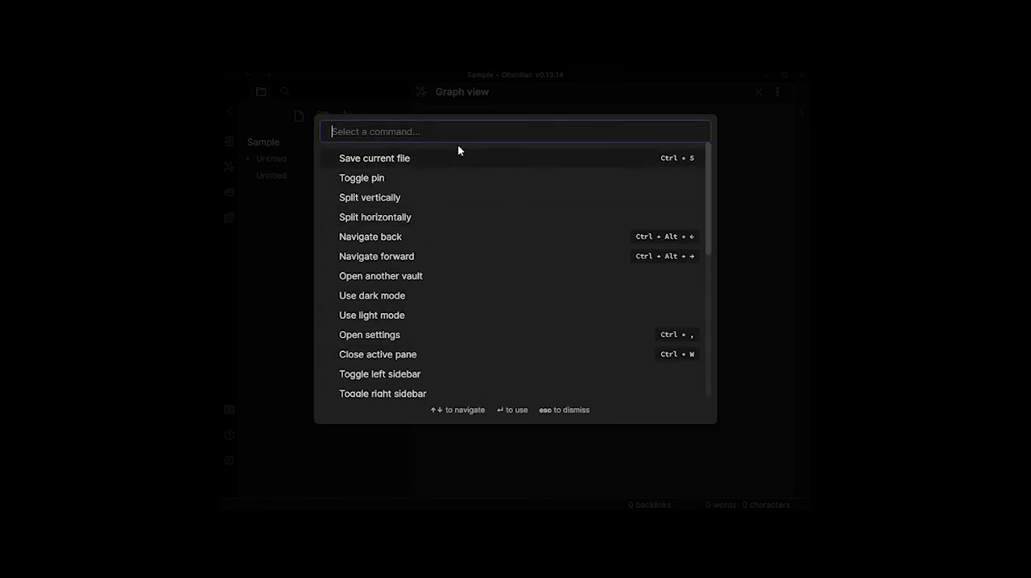
pyautogui.click(275, 214)
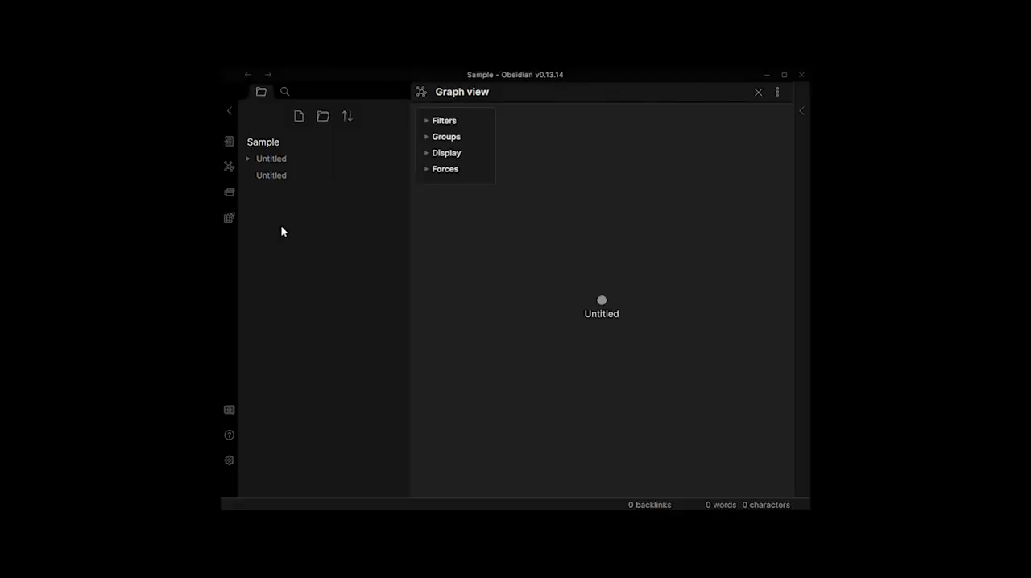
# Step: Review the Markdown format importer's conversion options and close it without converting anything
pyautogui.click(229, 222)
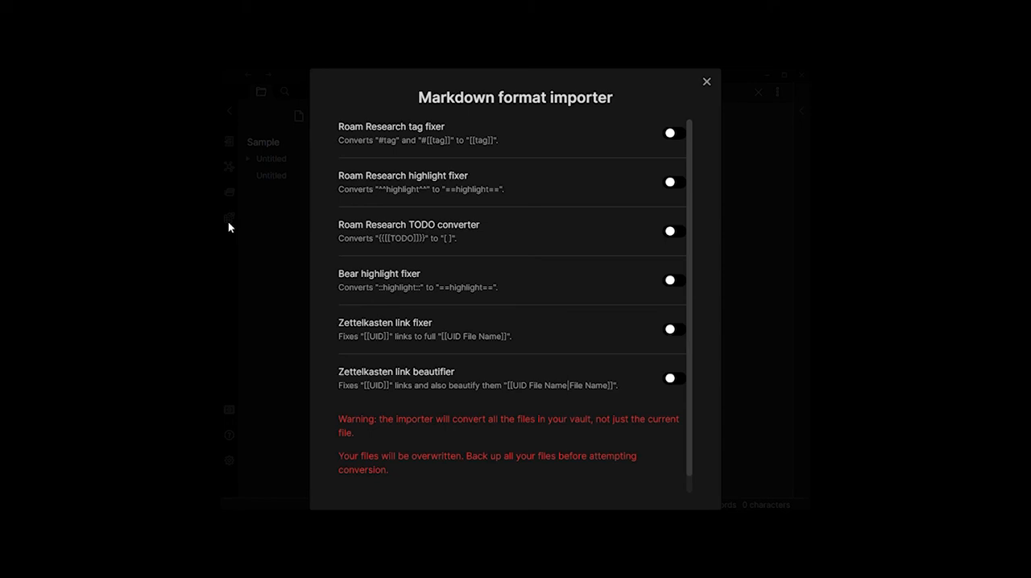
pyautogui.scroll(-1, 493, 176)
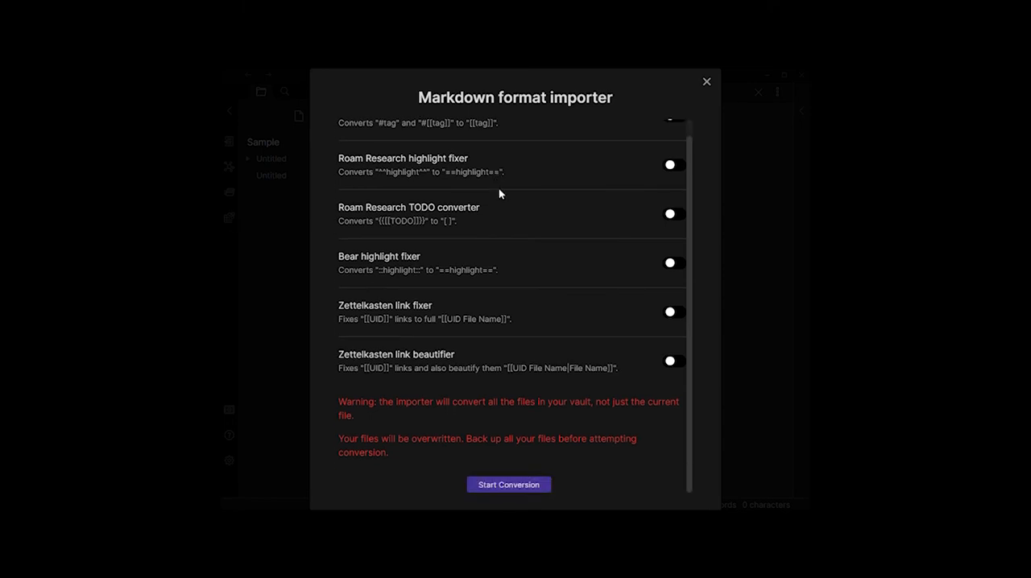
pyautogui.scroll(1, 542, 352)
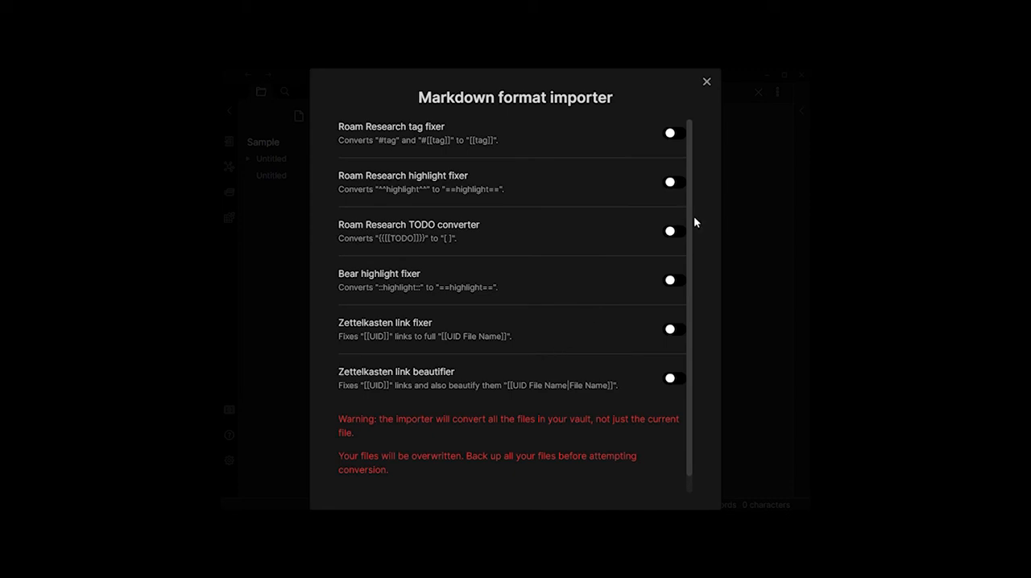
pyautogui.click(708, 83)
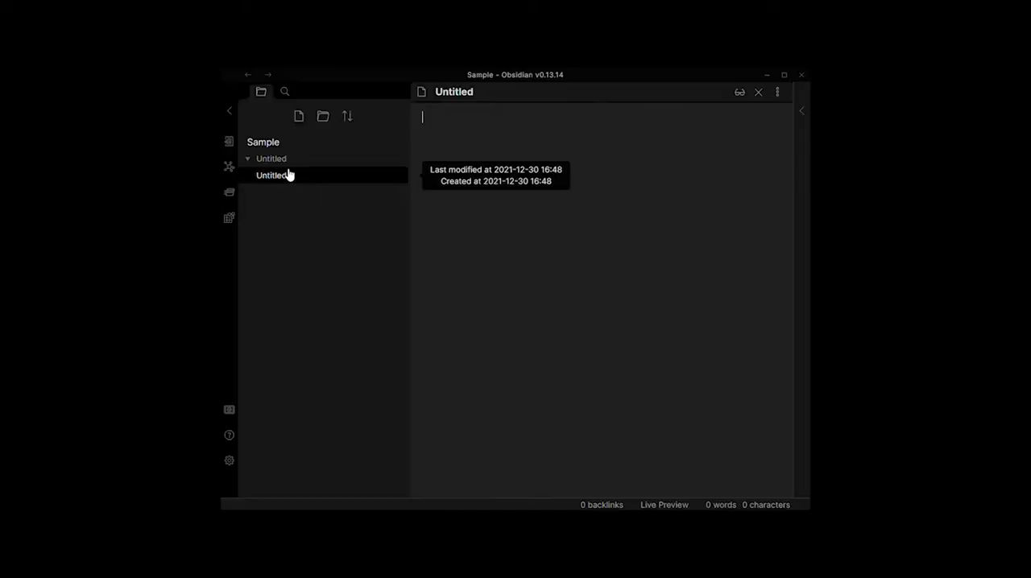
# Step: Rename the untitled folder as "Folder 1"
pyautogui.rightClick(286, 162)
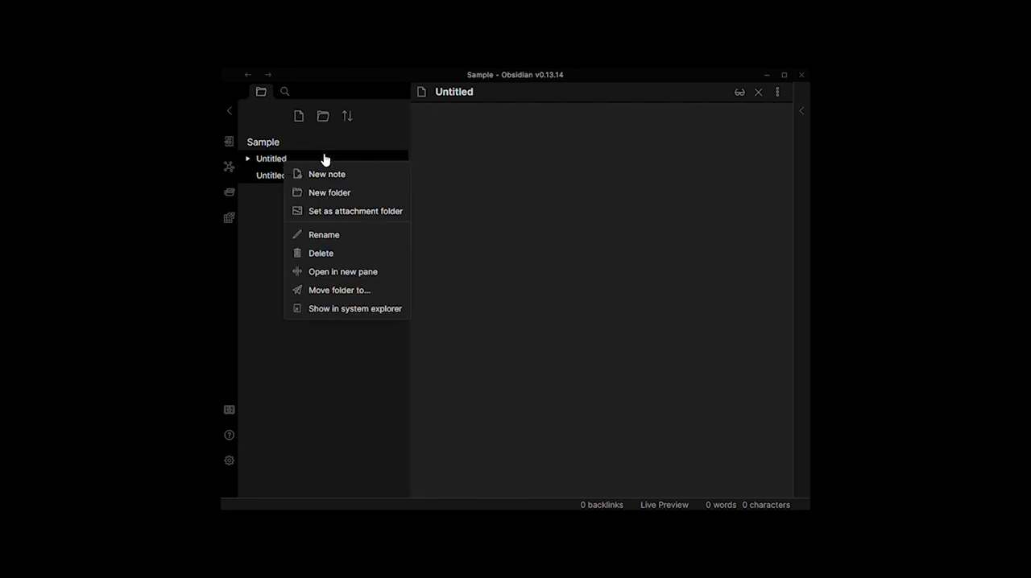
pyautogui.click(342, 235)
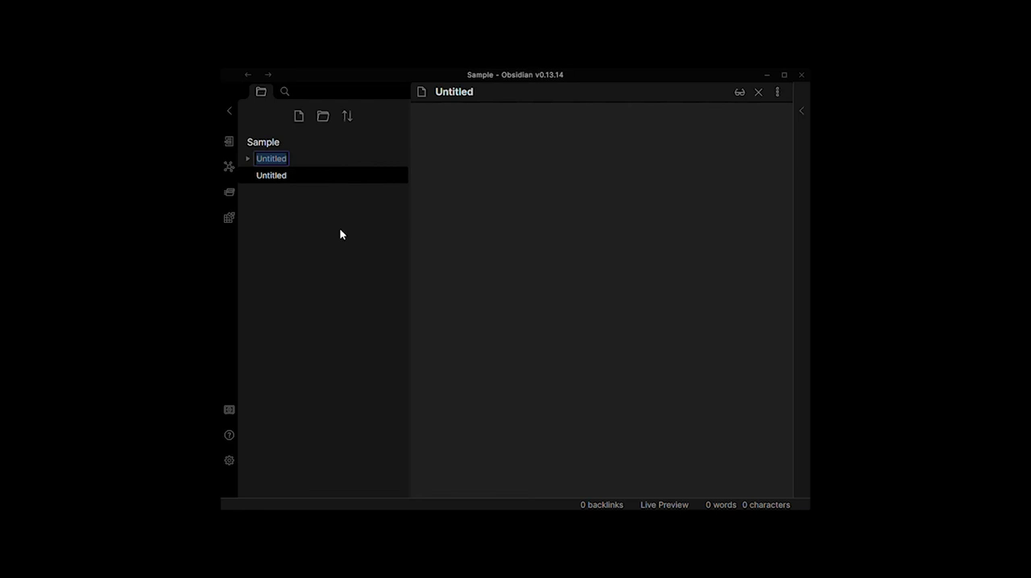
pyautogui.write('Folder 1')
pyautogui.press('Return')
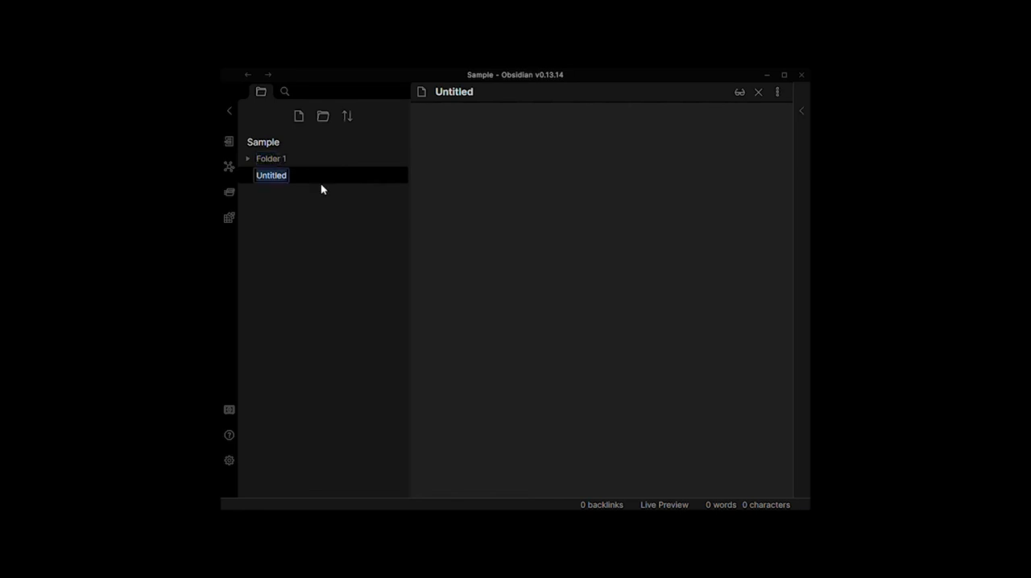
# Step: Rename the untitled note as "January Plans for Youtube"
pyautogui.write('January Plans for Yotube')
pyautogui.press('Left')
pyautogui.press('Left')
pyautogui.press('Left')
pyautogui.press('Left')
pyautogui.write('u')
pyautogui.press('Return')
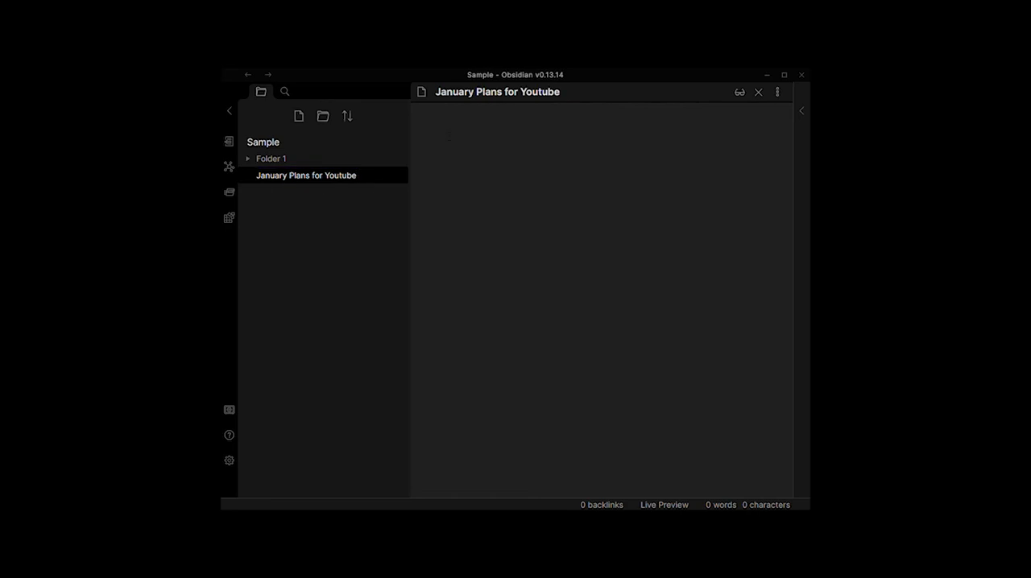
# Step: Copy the note's title into its body and format that line as a level-one Markdown heading
pyautogui.moveTo(561, 92); pyautogui.dragTo(435, 100)
pyautogui.click(427, 118)
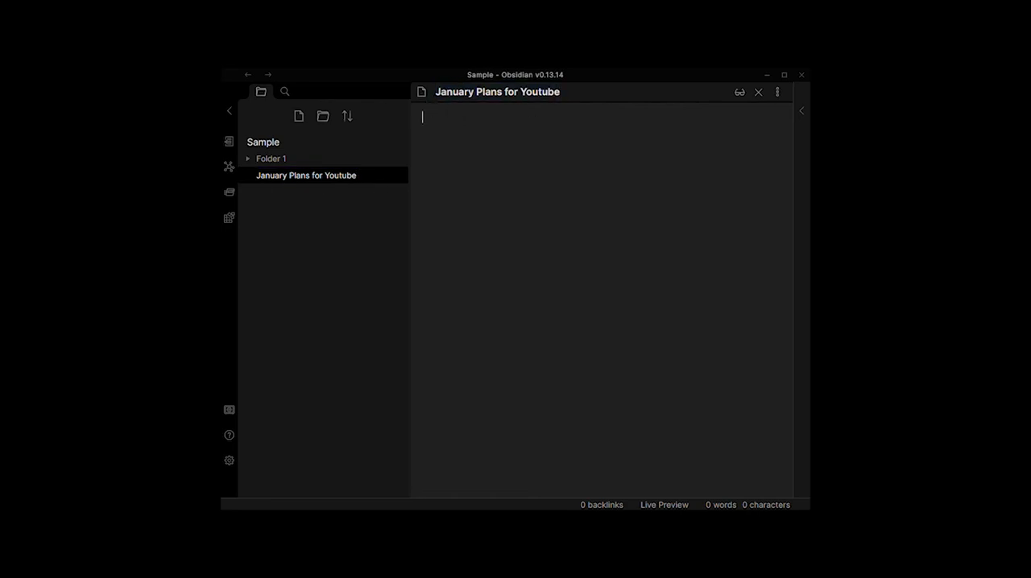
pyautogui.click(450, 132)
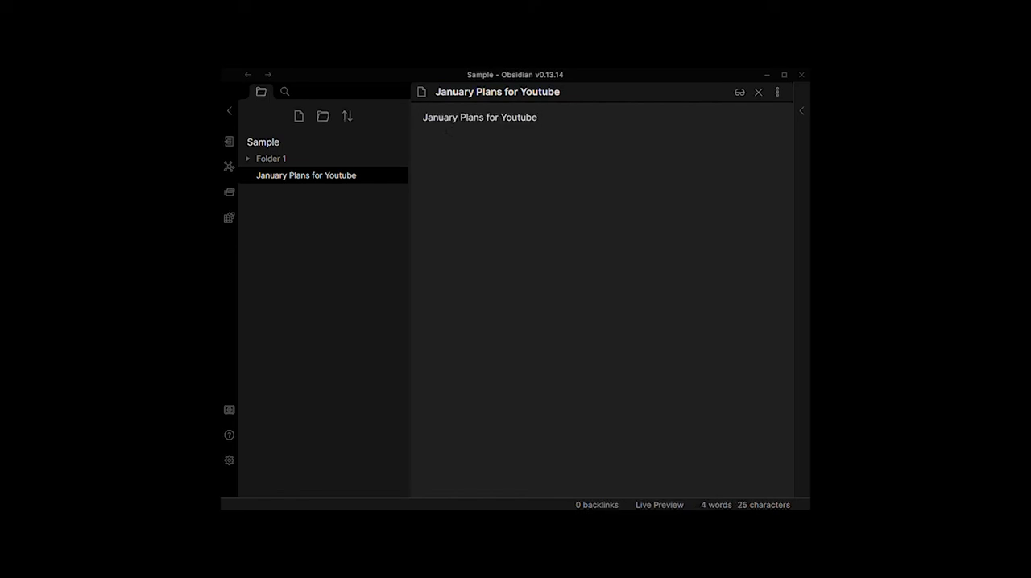
pyautogui.press('Home')
pyautogui.write('#')
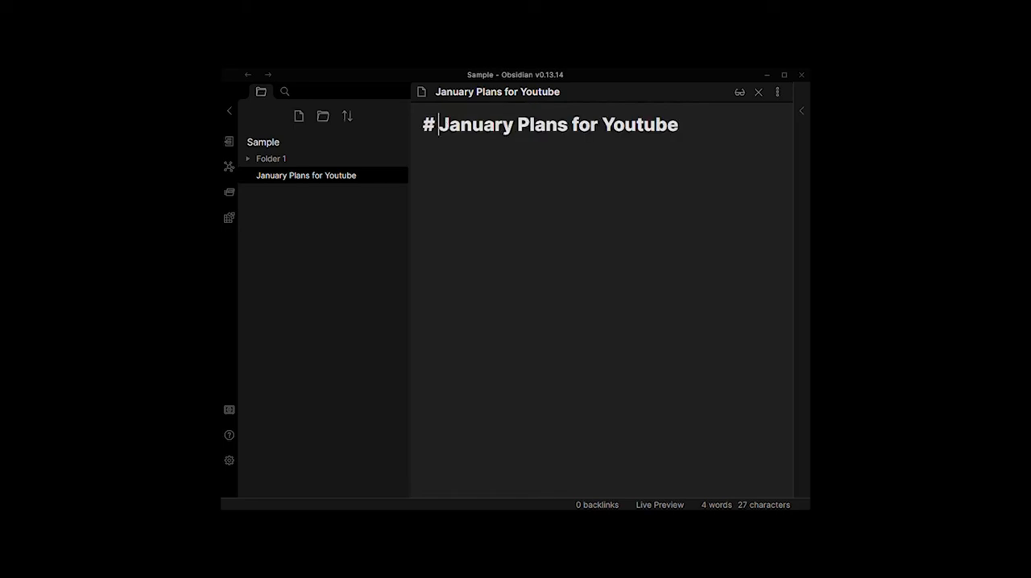
pyautogui.click(678, 124)
pyautogui.press('Return')
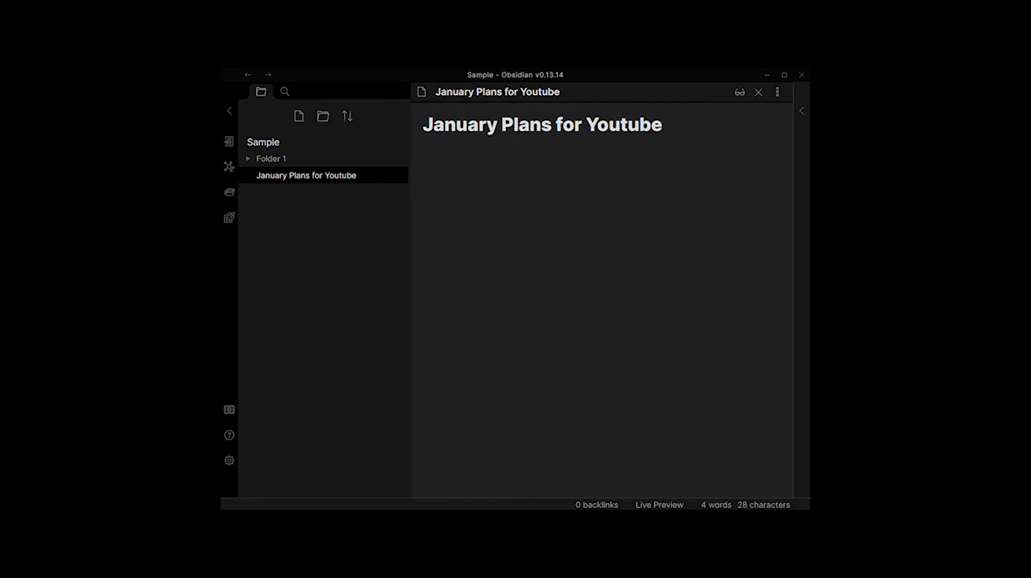
# Step: Add a "To do" line below the title and format it as a level-two heading
pyautogui.press('Return')
pyautogui.write('To do')
pyautogui.write('##')
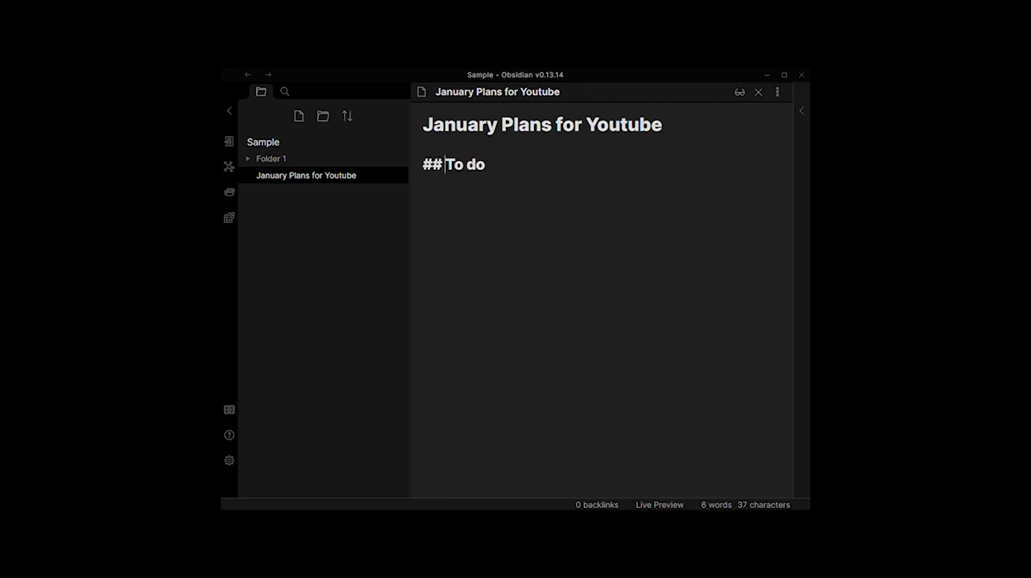
# Step: Try lower heading levels on the "To do" line, with three and six hash marks
pyautogui.press('Delete')
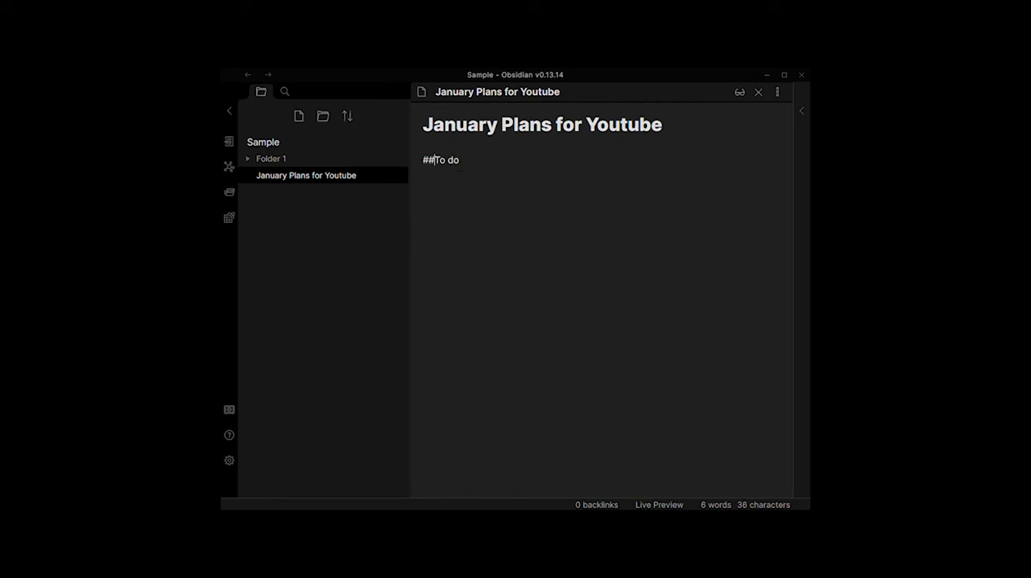
pyautogui.write('#')
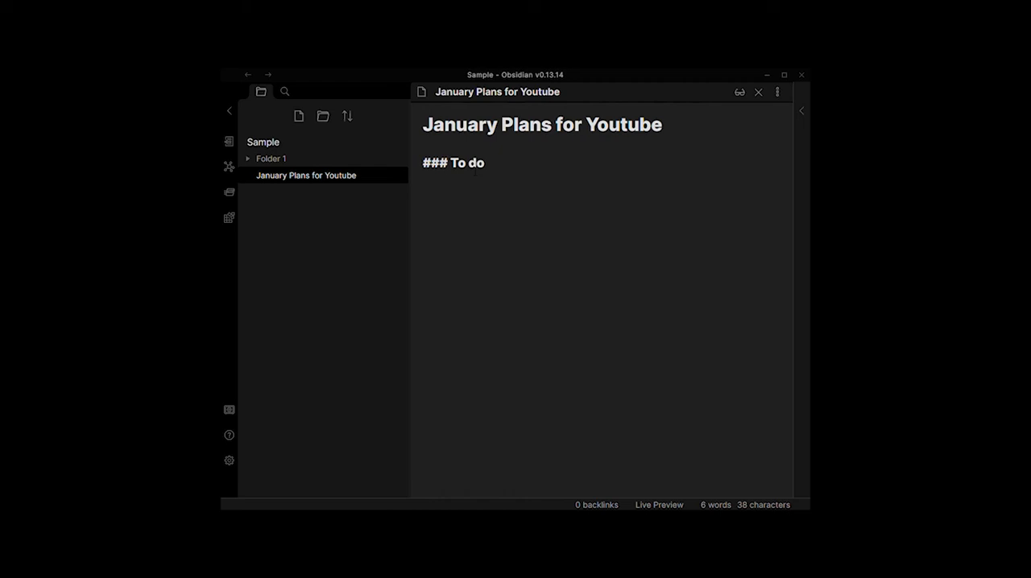
pyautogui.write('###')
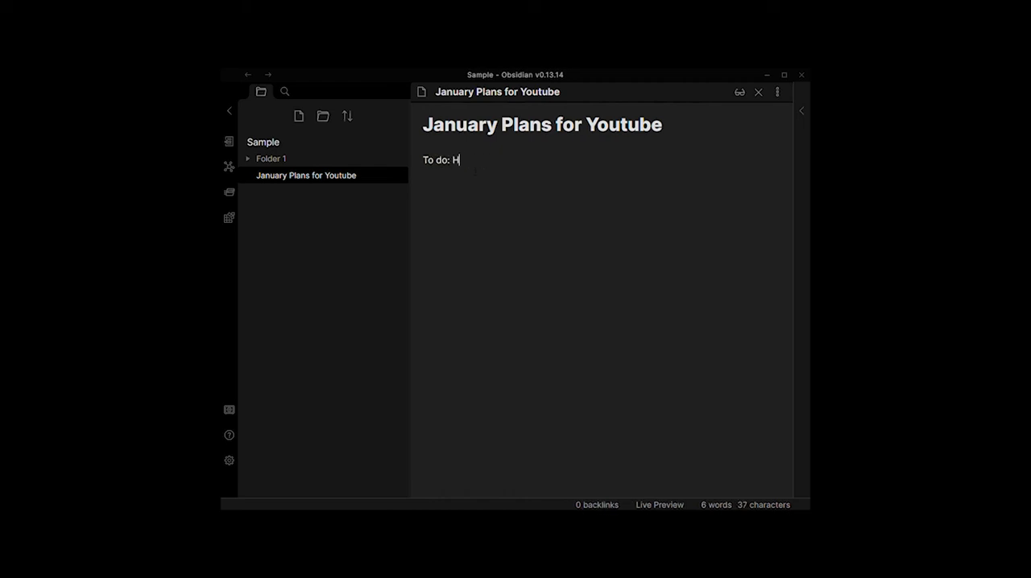
# Step: Make the "To do" line plain text reading "To do: How to start youtube Channel for beginners"
pyautogui.write('ow to ')
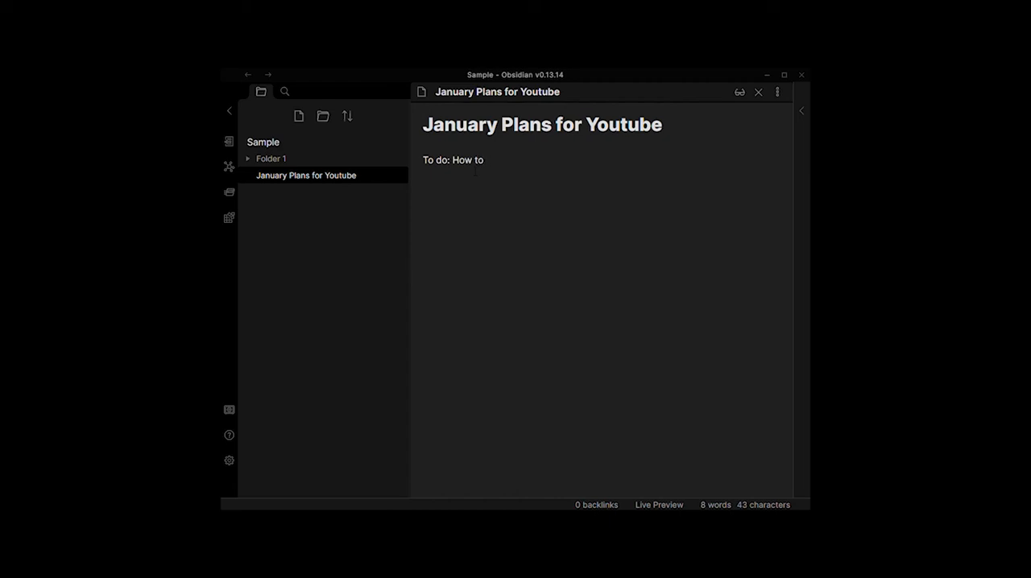
pyautogui.write('start youtube Channel ')
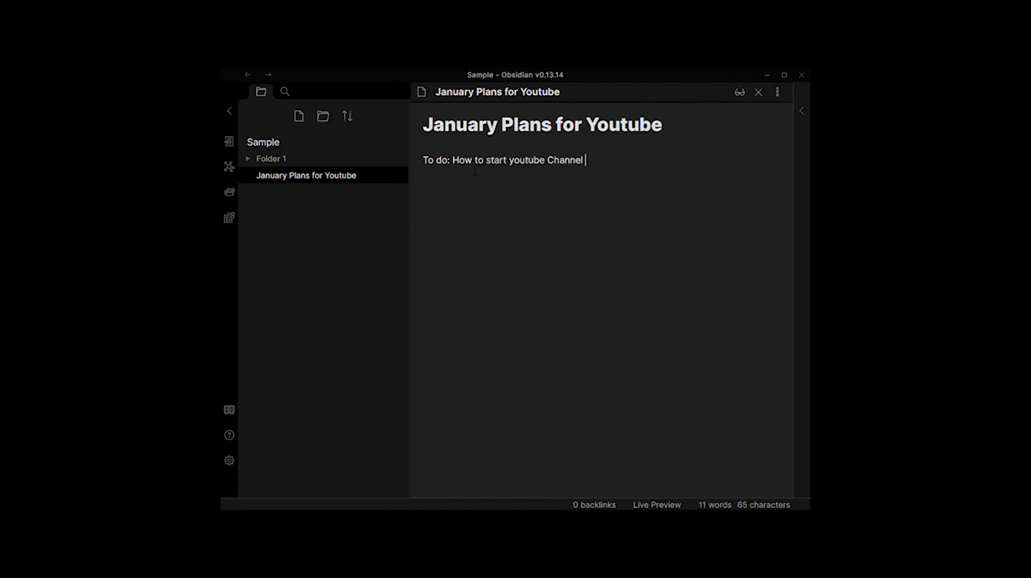
pyautogui.write('for begi')
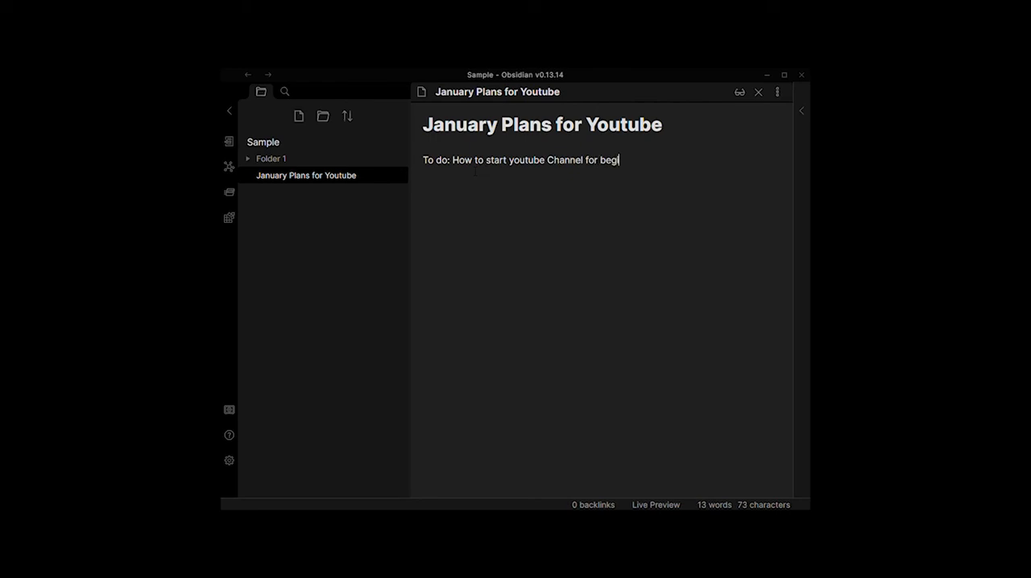
pyautogui.write('nners')
# Step: Turn "How to start youtube Channel for beginners" into an internal link with double square brackets
pyautogui.click(453, 161)
pyautogui.write('[[')
pyautogui.click(650, 160)
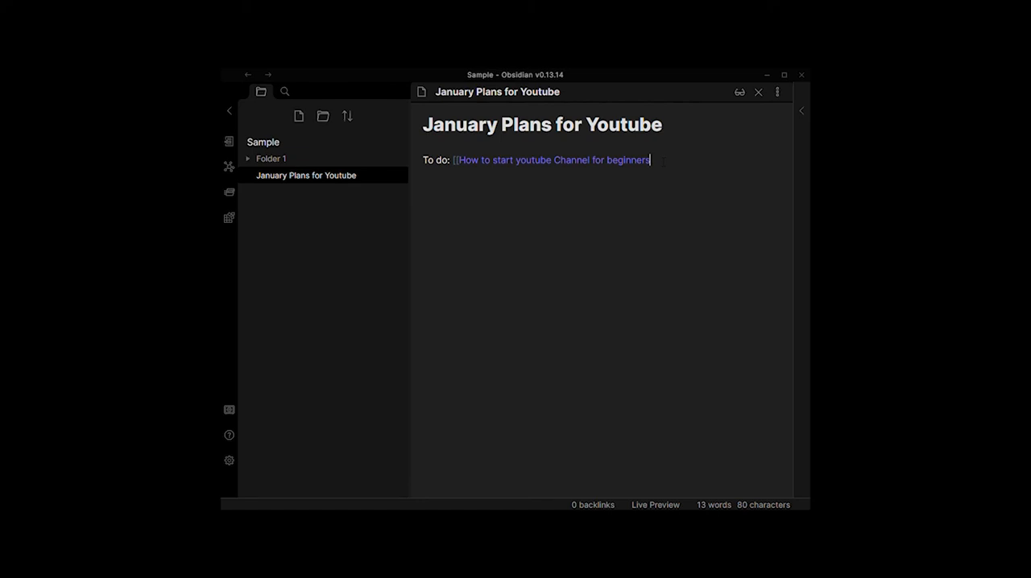
pyautogui.write(']]')
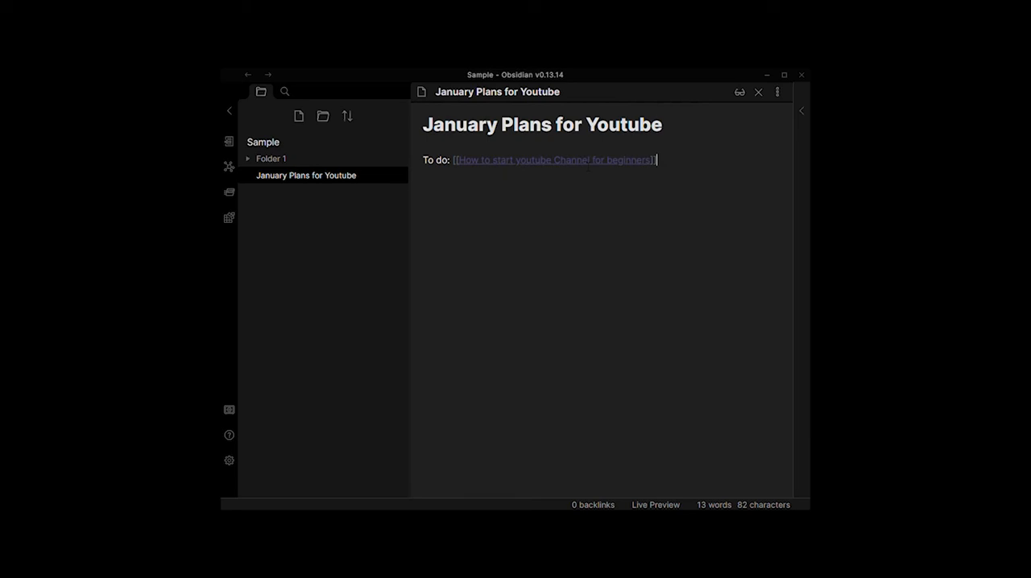
# Step: Create the linked note "How to start youtube Channel for beginners" and give it a level-one heading with the same title
pyautogui.moveTo(589, 163)
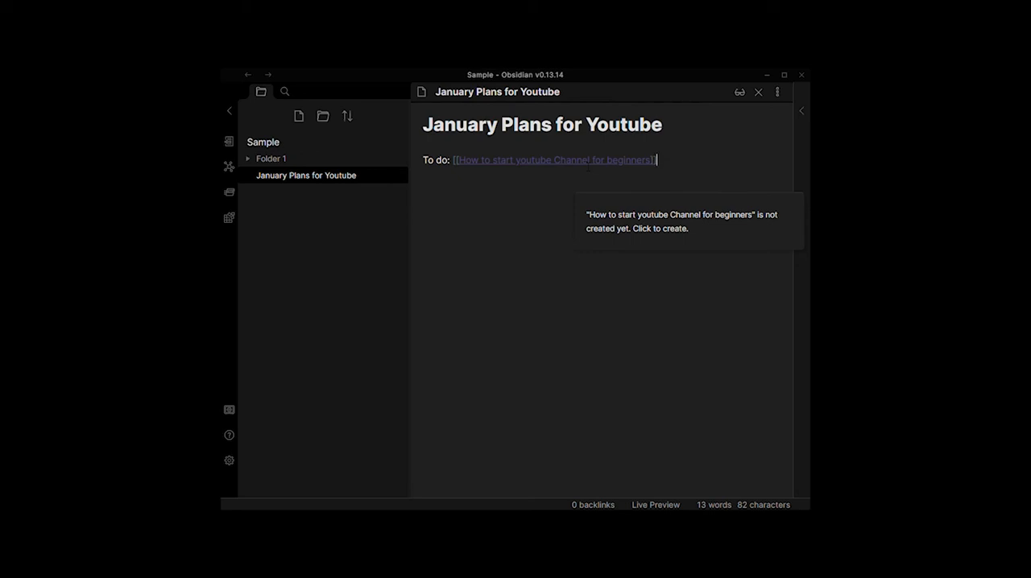
pyautogui.click(625, 221)
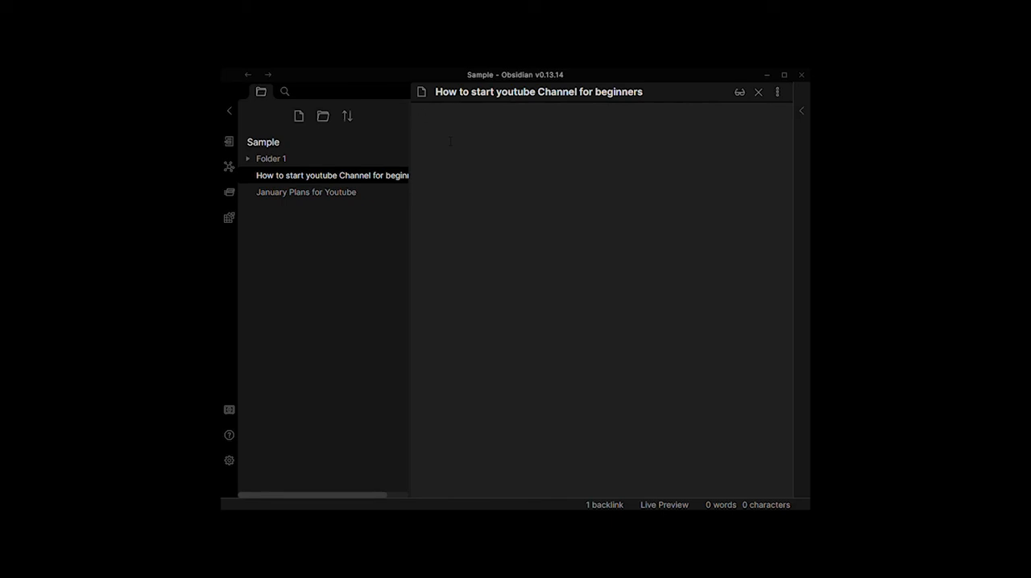
pyautogui.write('#')
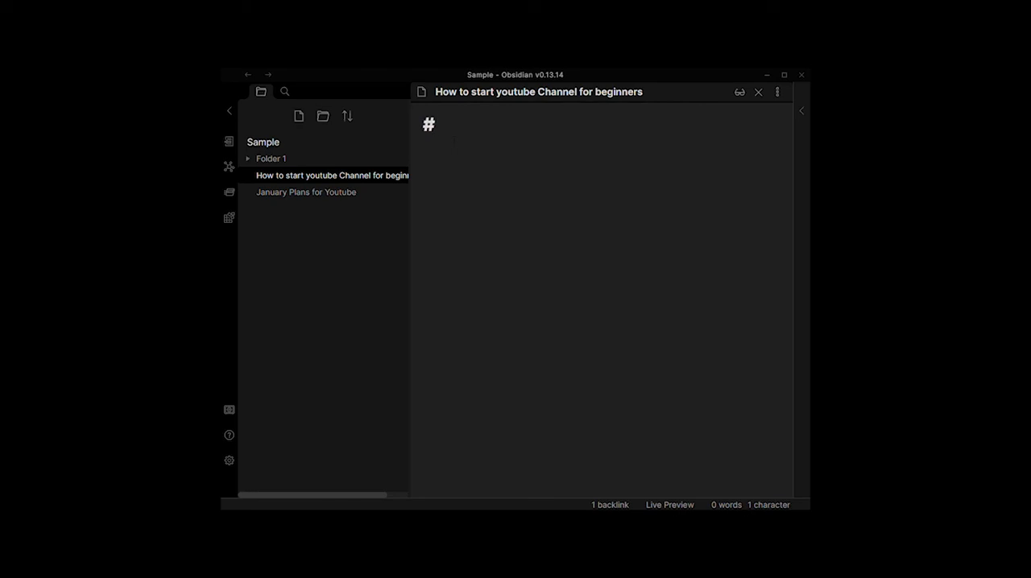
pyautogui.write('How to start youtube Channel for beginners')
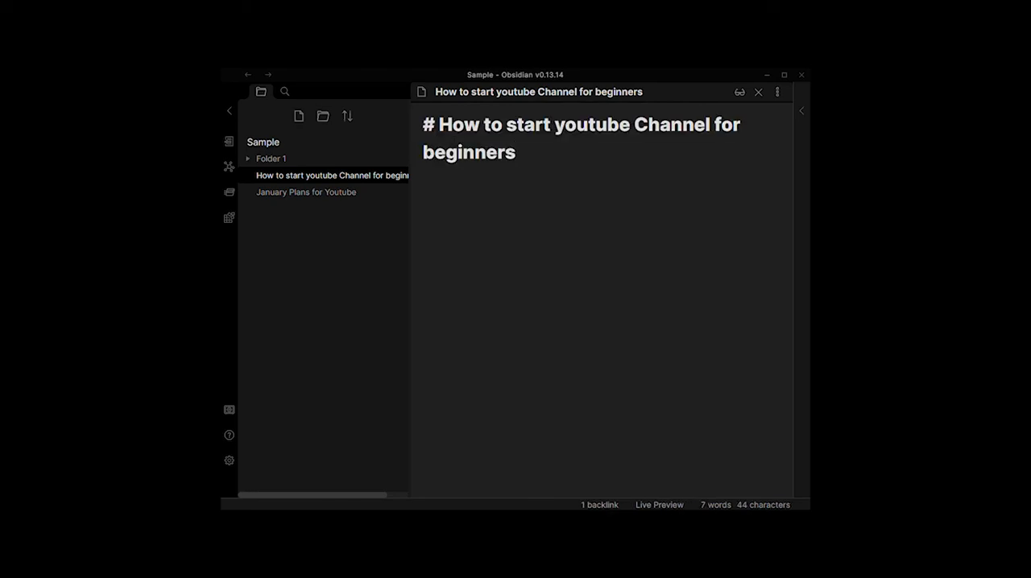
pyautogui.press('Return')
pyautogui.press('Return')
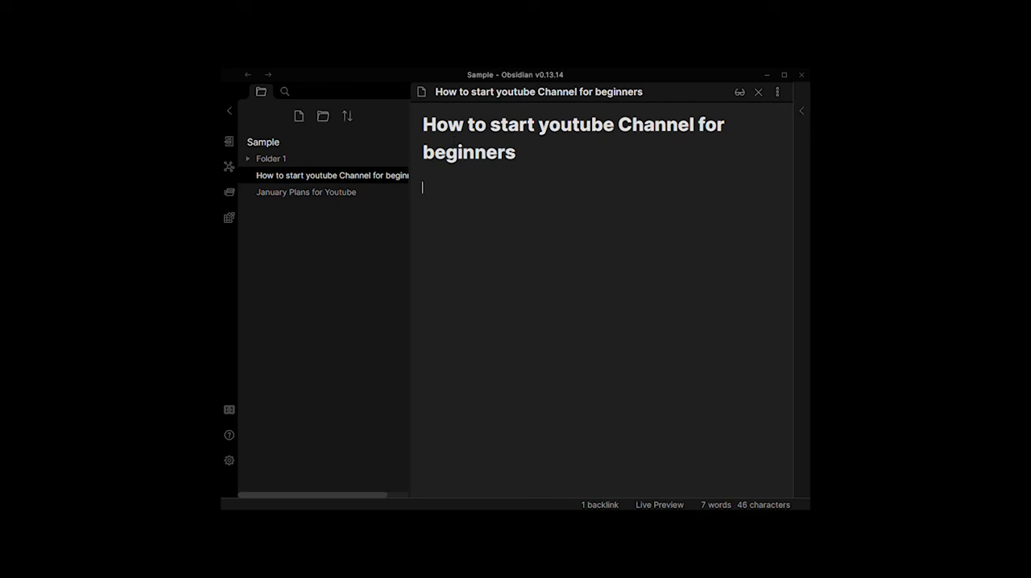
# Step: Write the line "Hi everyone welcome to my channel for todays video ........" below the heading
pyautogui.write('Hi every')
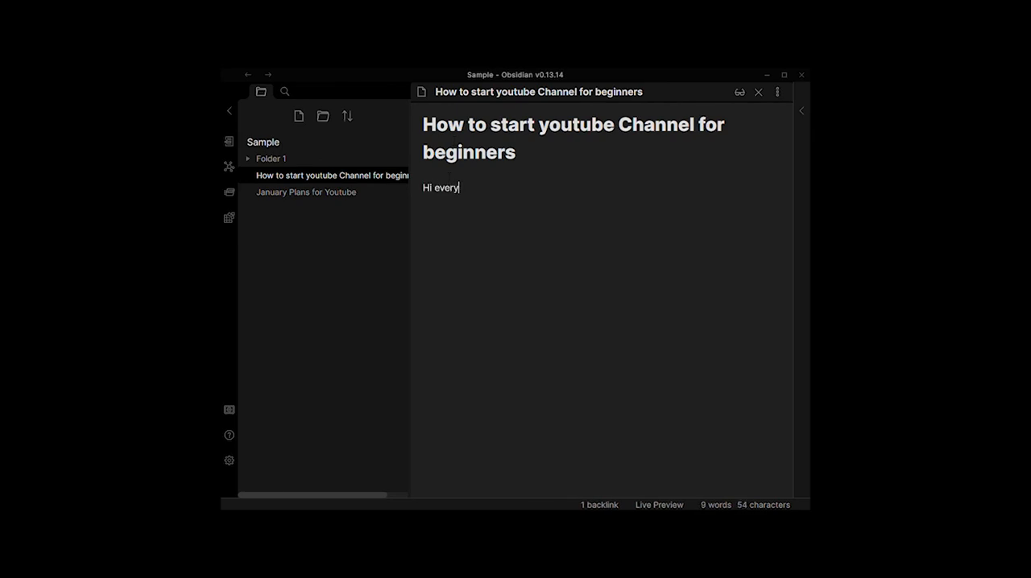
pyautogui.write('one')
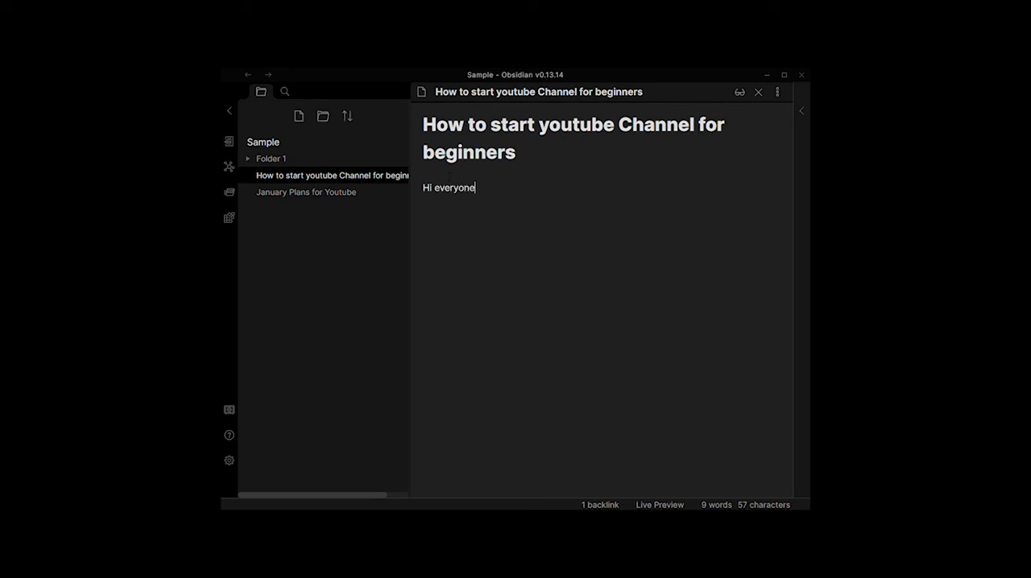
pyautogui.write(' welcome')
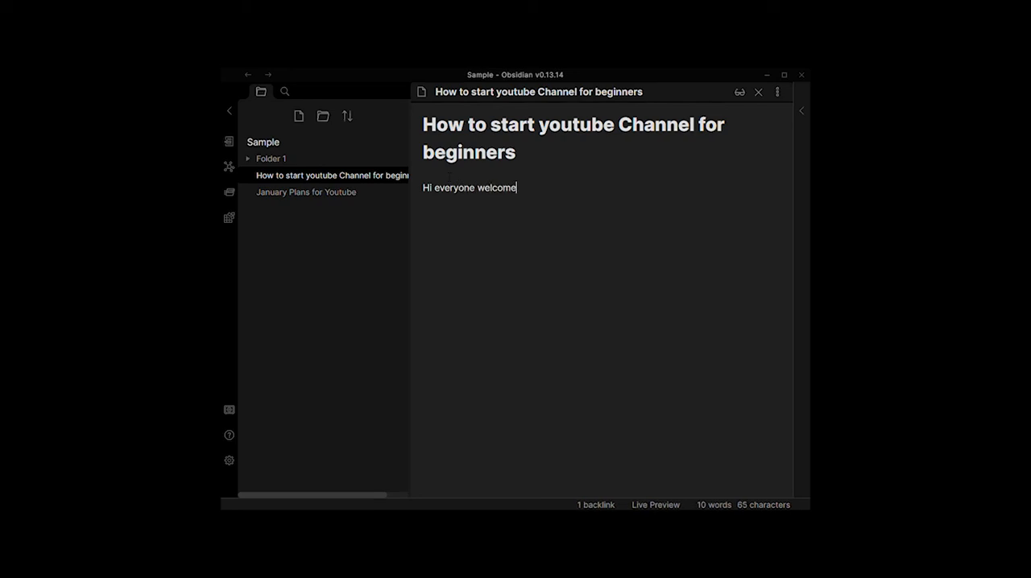
pyautogui.write(' to my channel for todays video ........')
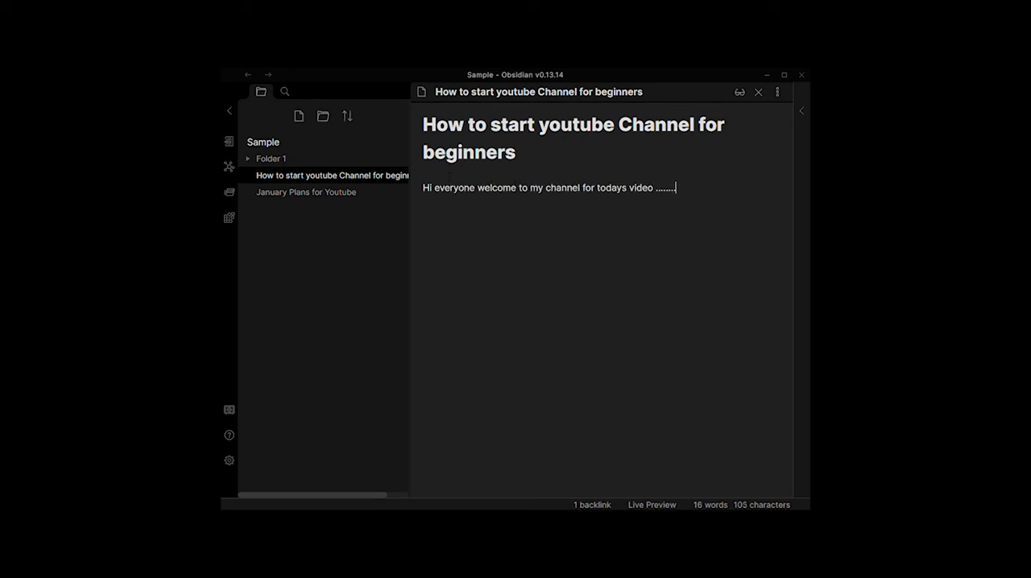
# Step: Add the tag "#beginners" on a new line under the introduction text
pyautogui.press('Return')
pyautogui.write('#beginners')
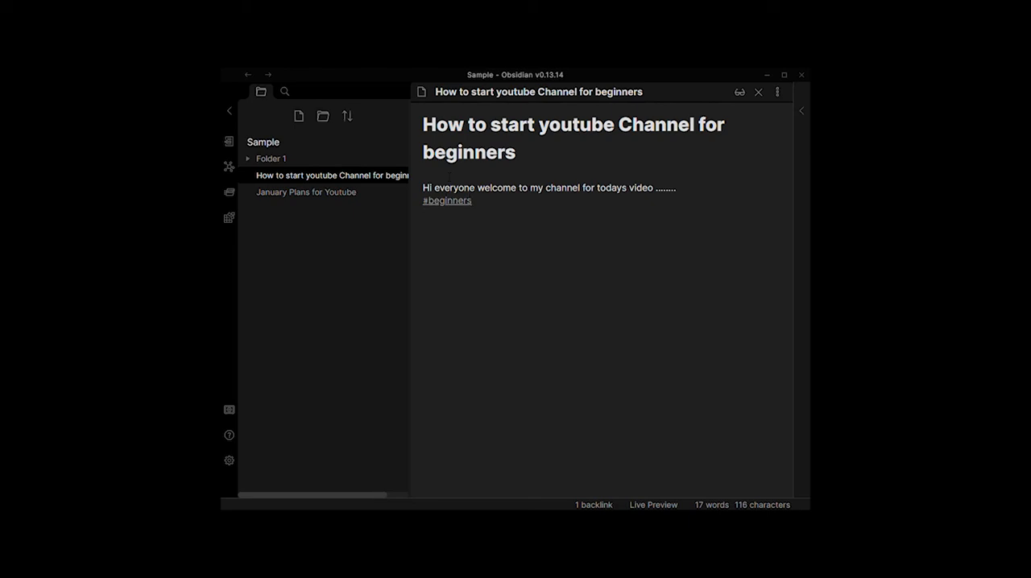
# Step: Open the "January Plans for Youtube" note and add "BambooHR Tutorial for beginners" beneath the first to-do link
pyautogui.click(344, 198)
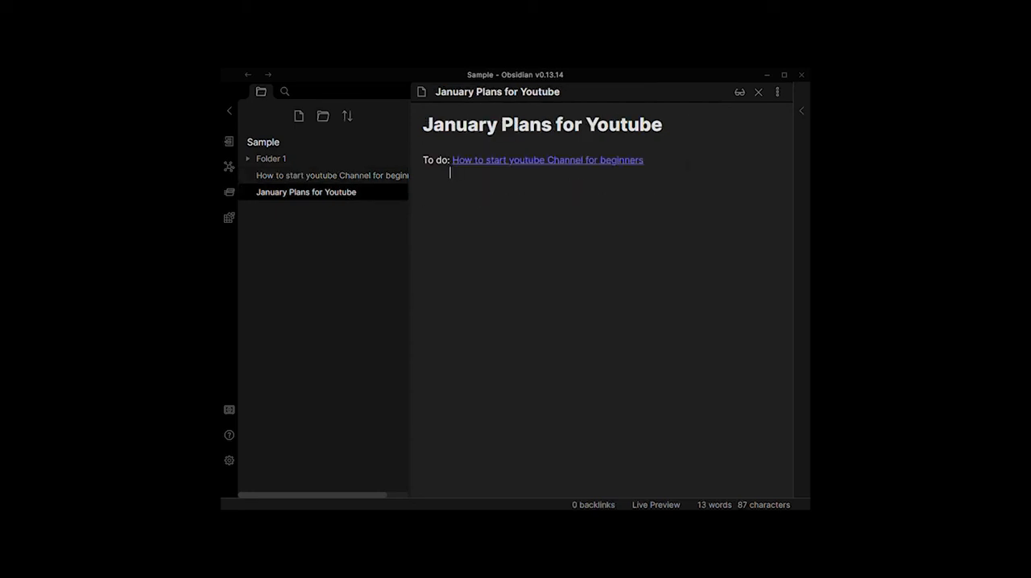
pyautogui.write('Be')
pyautogui.press('BackSpace')
pyautogui.press('BackSpace')
pyautogui.write('BambooHR Tutorial for beginners')
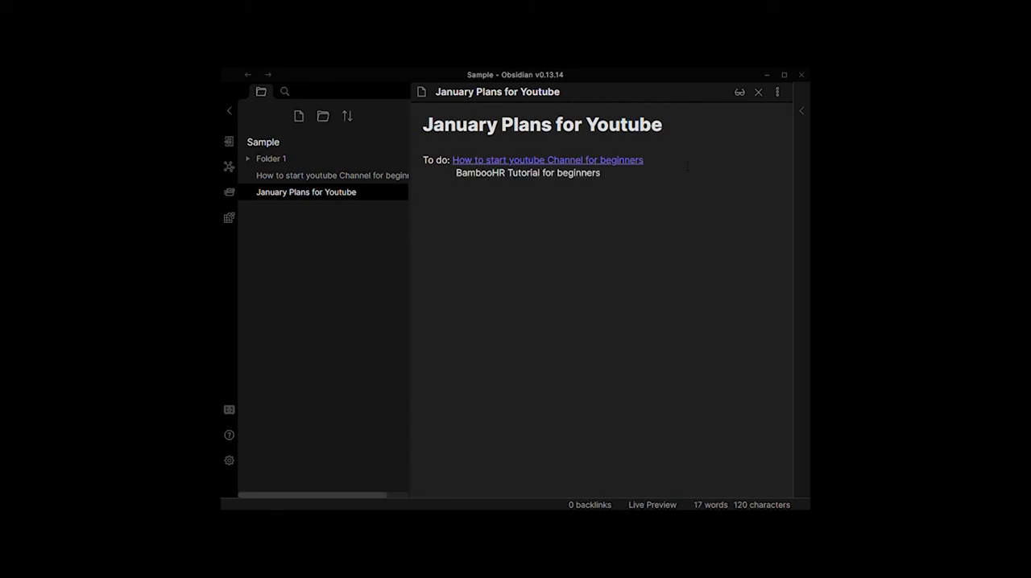
# Step: Turn "BambooHR Tutorial for beginners" into an internal link with double square brackets
pyautogui.write('{')
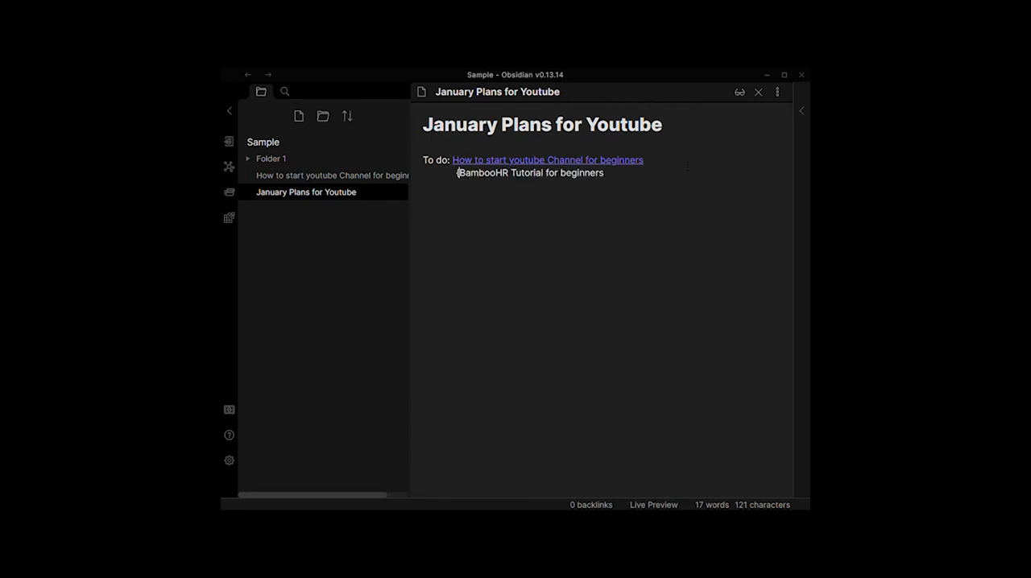
pyautogui.press('BackSpace')
pyautogui.write('[[')
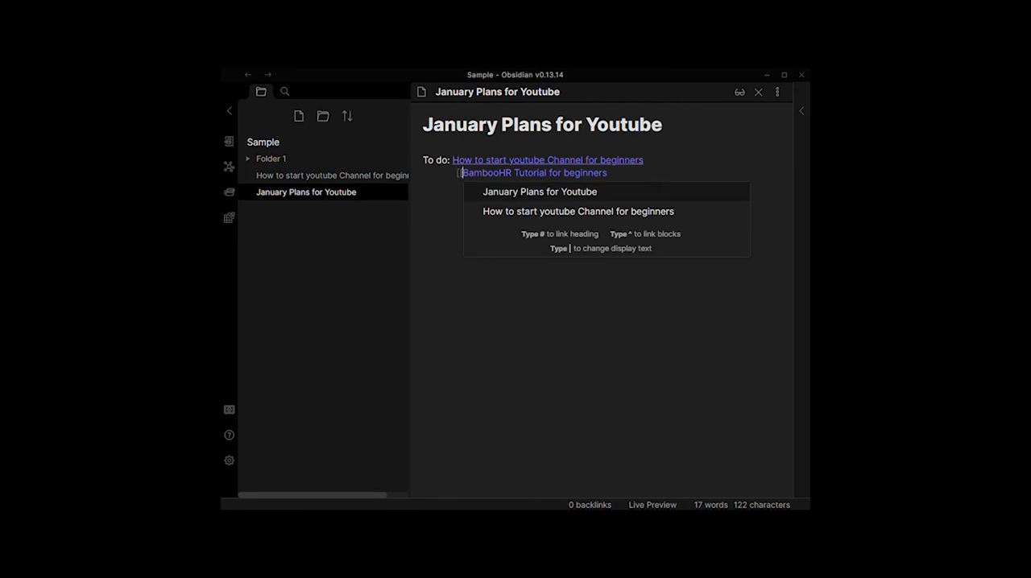
pyautogui.click(639, 172)
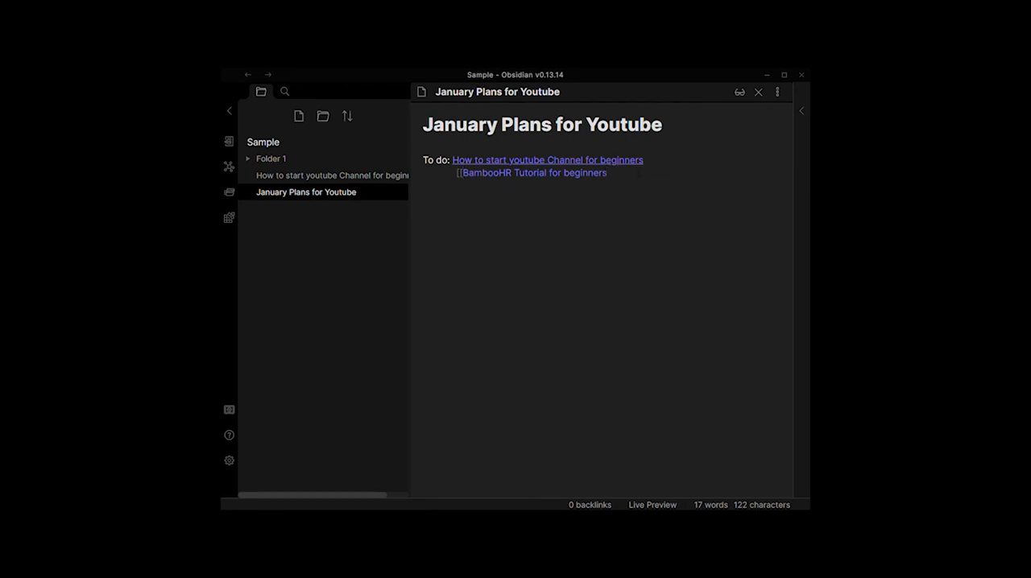
pyautogui.write(']]')
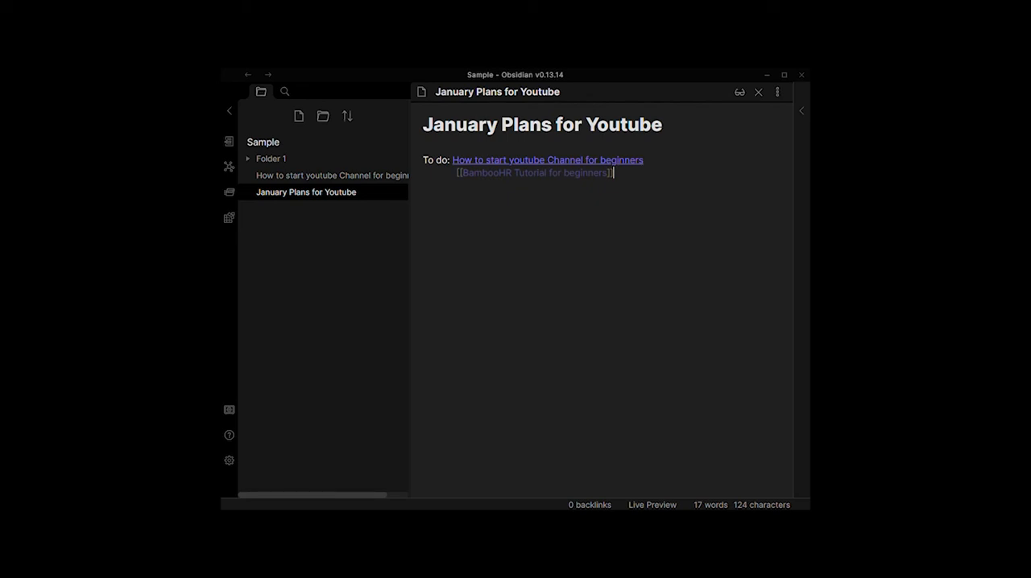
# Step: Create the linked note "BambooHR Tutorial for beginners" and add its title in the body as a level-one heading
pyautogui.moveTo(535, 173)
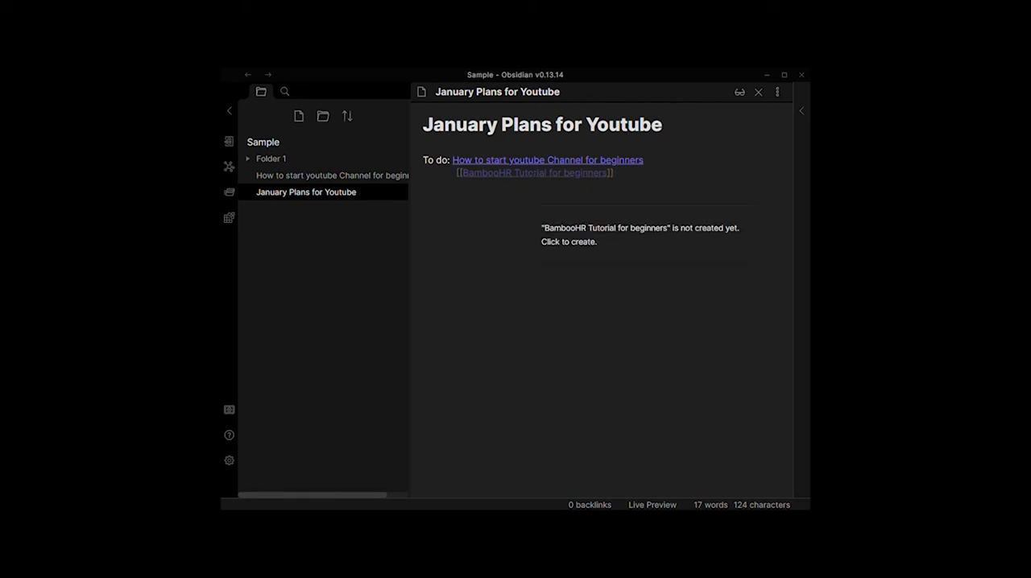
pyautogui.click(601, 241)
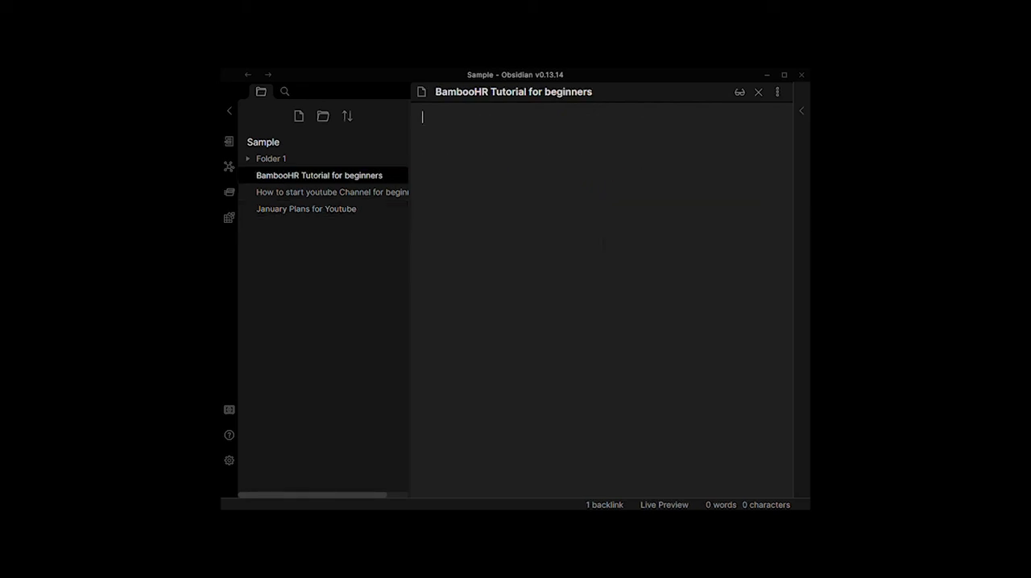
pyautogui.moveTo(593, 92); pyautogui.dragTo(408, 95)
pyautogui.hotkey('ctrl', 'c')
pyautogui.press('Return')
pyautogui.hotkey('ctrl', 'v')
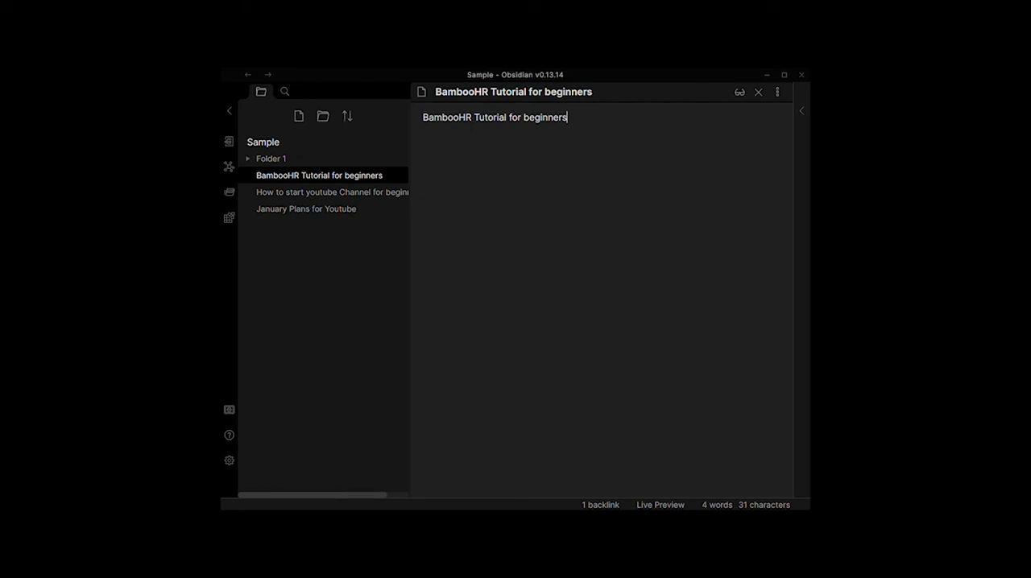
pyautogui.write('#')
pyautogui.press('End')
# Step: Write "Hi guys.............." on the line below the BambooHR heading
pyautogui.press('Return')
pyautogui.write('Hi guys')
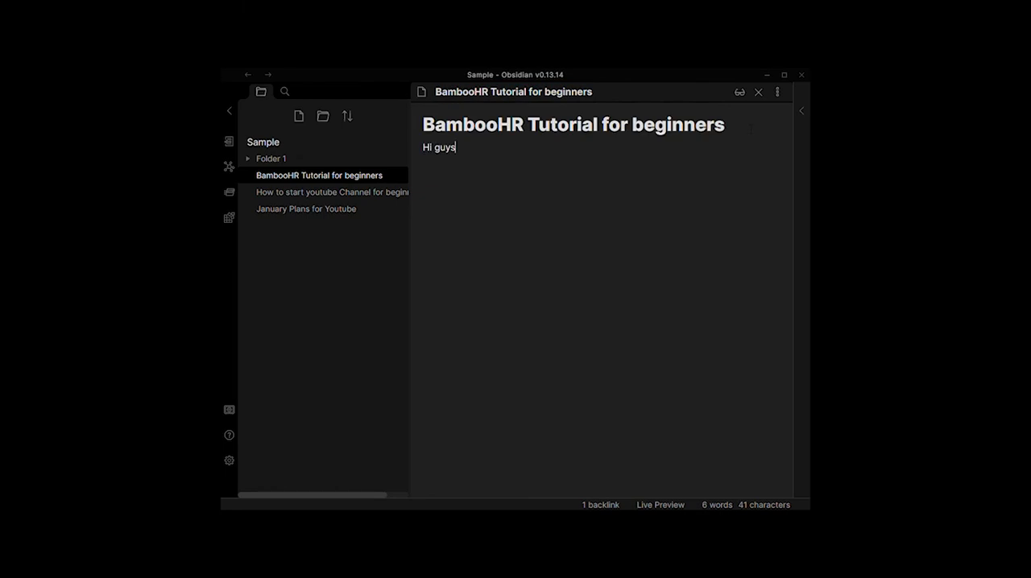
pyautogui.write('.......................')
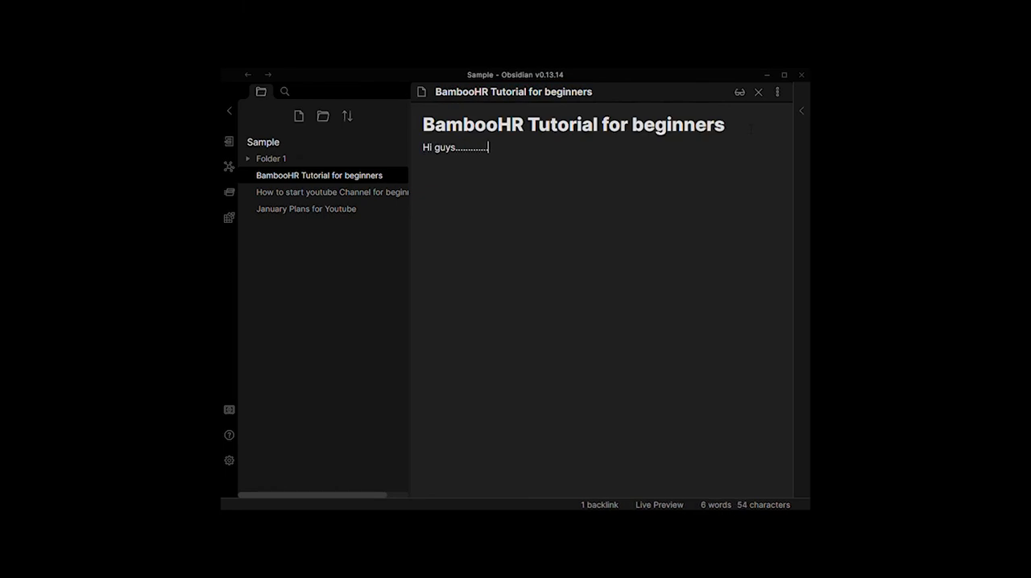
# Step: Add the line "Italic: if you want to highlight statement in italic just do this", with "just do this" italicized by single asterisks
pyautogui.press('Return')
pyautogui.press('Return')
pyautogui.write('Italic: if')
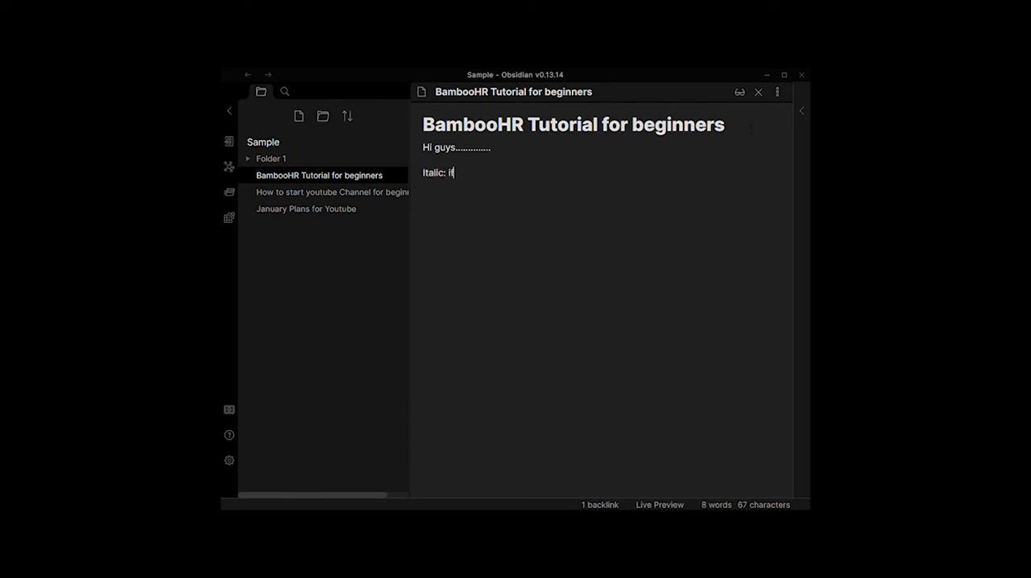
pyautogui.write(' you wan')
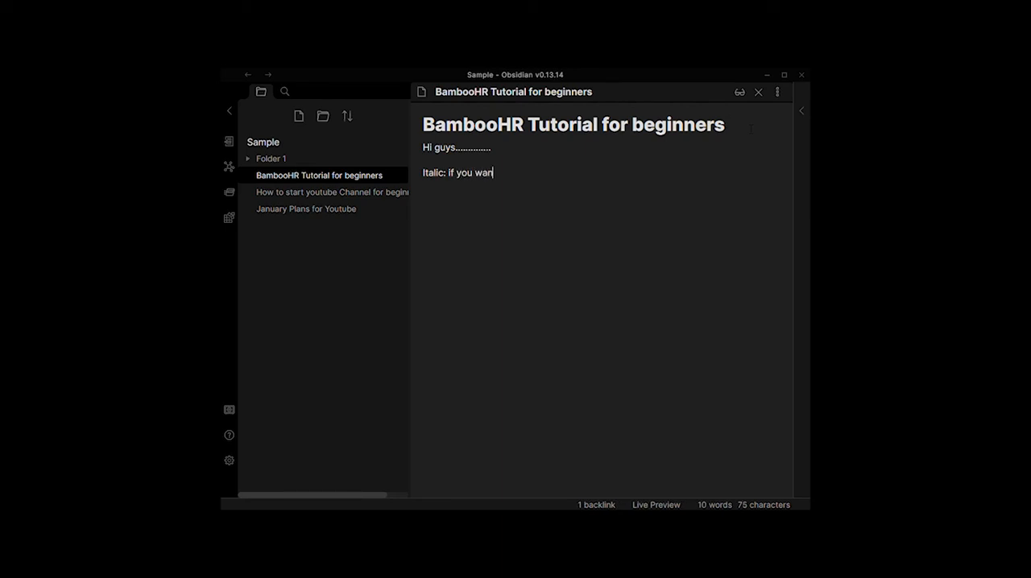
pyautogui.write('t to highlight statement in italic *')
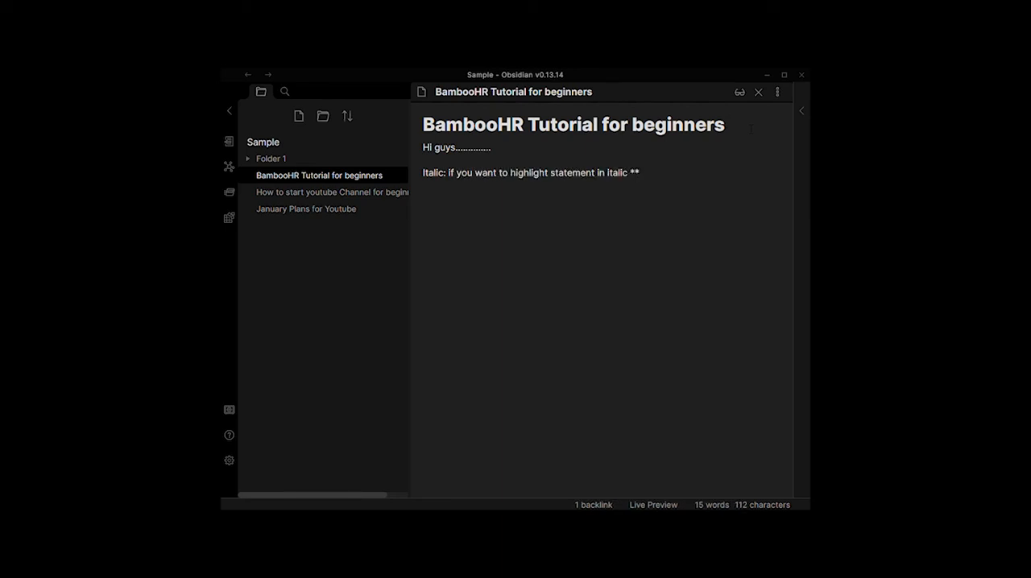
pyautogui.write('just do this')
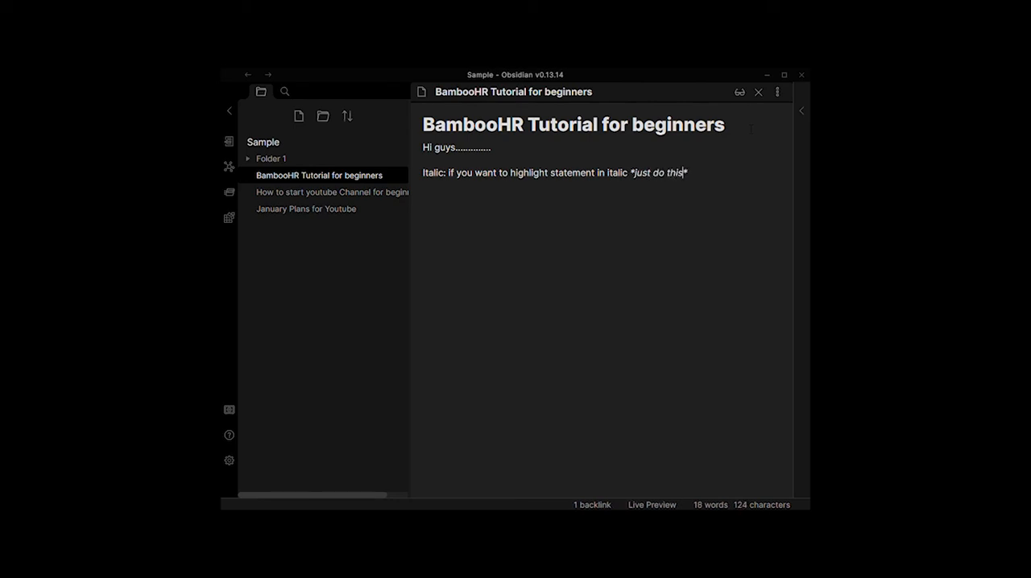
pyautogui.press('Right')
# Step: Add the line "Bold: if you want to get some attention you can make make bold of Important information", bolding "Important information" with double asterisks
pyautogui.press('Return')
pyautogui.write('Bold: if you want to get')
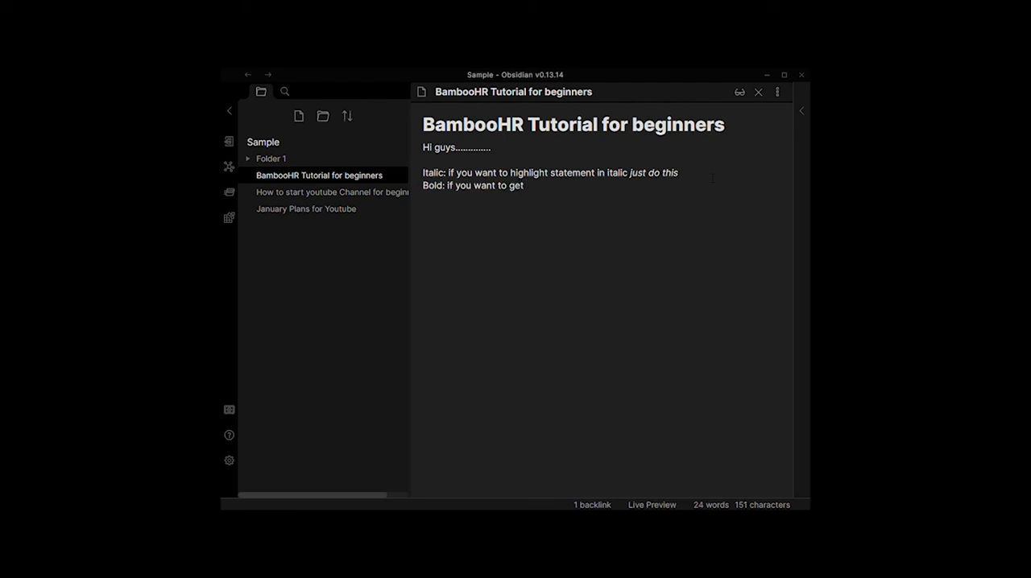
pyautogui.write(' some atte')
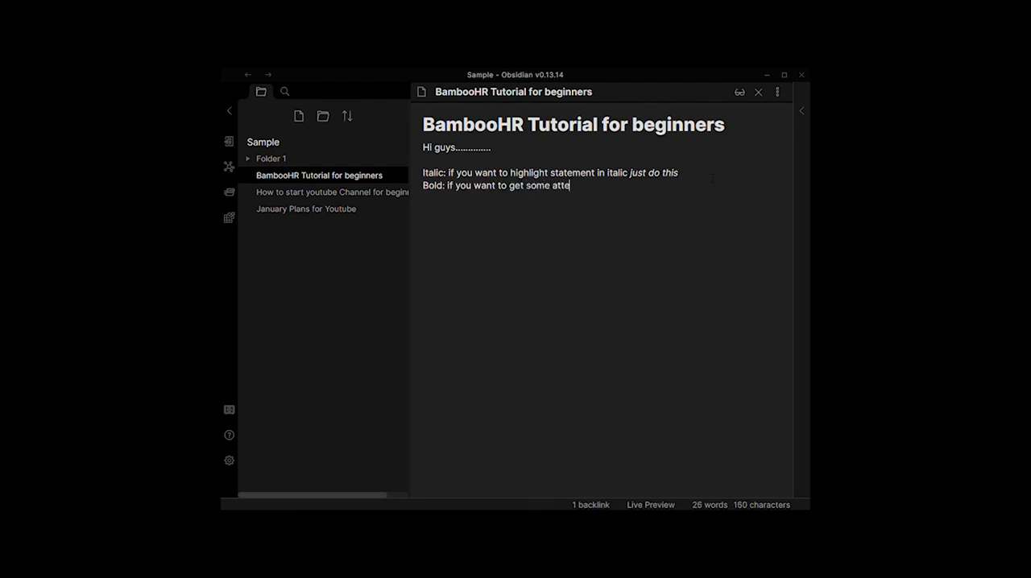
pyautogui.write('ntion you can make make bold of **')
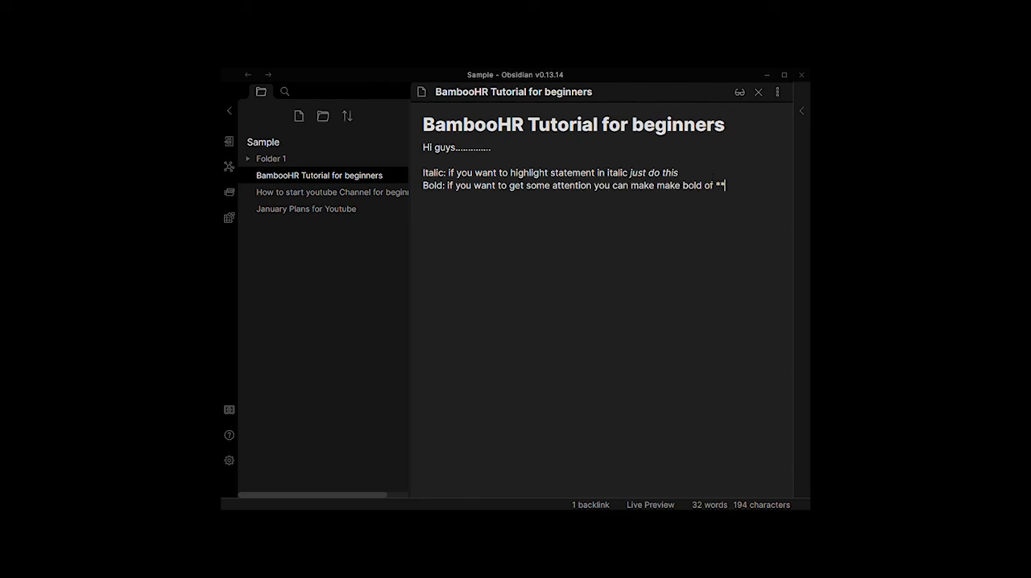
pyautogui.write('im')
pyautogui.write('portant information**')
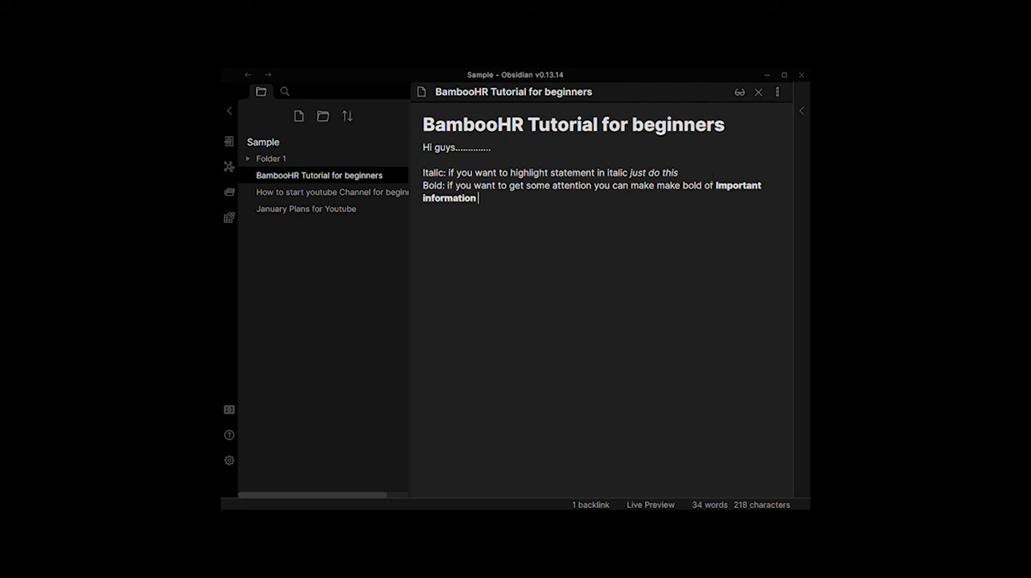
pyautogui.press('Return')
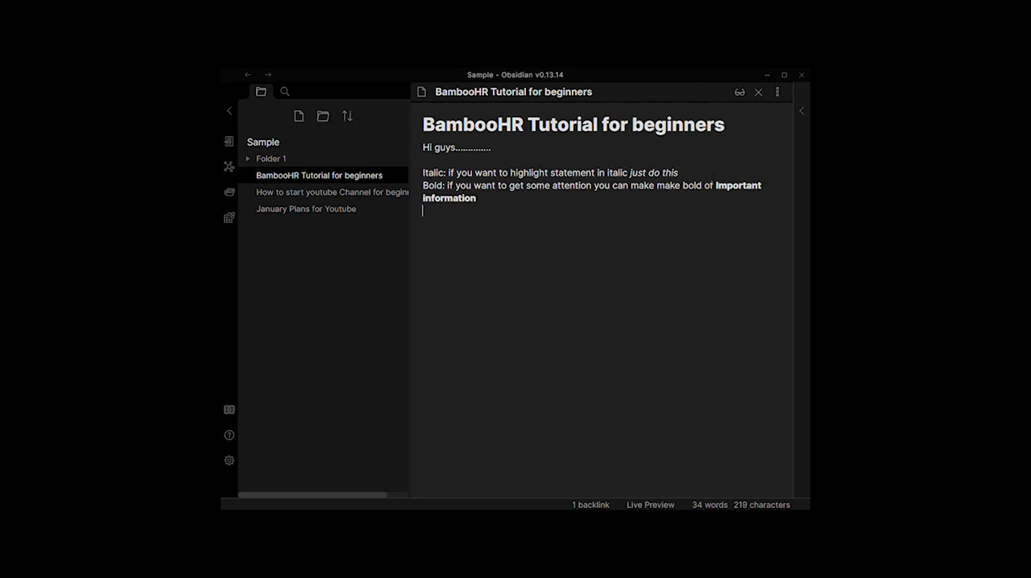
# Step: Open the graph view of the vault and move the "January Plans for Youtube" node above the two linked notes
pyautogui.click(229, 166)
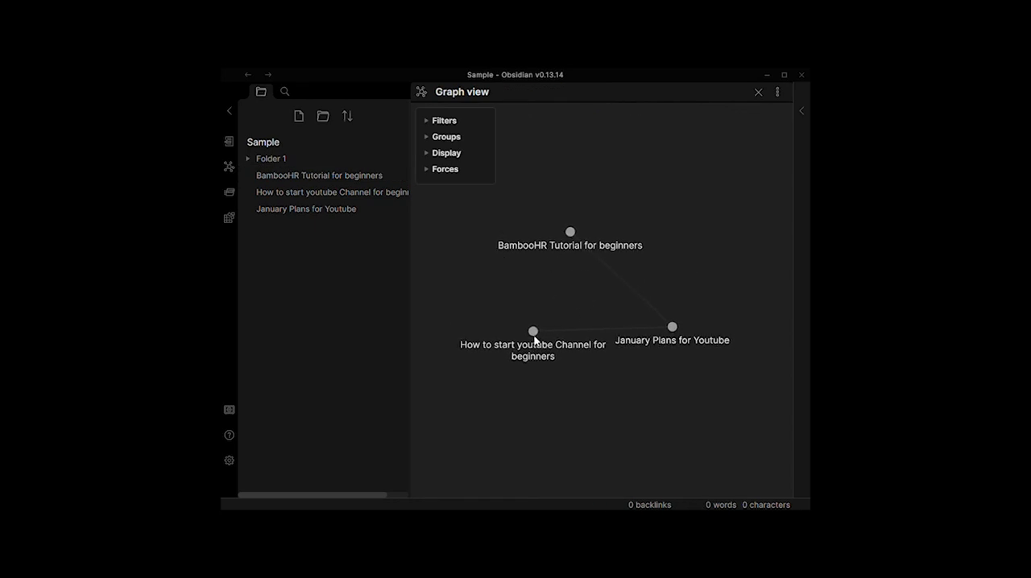
pyautogui.moveTo(668, 239); pyautogui.dragTo(601, 224)
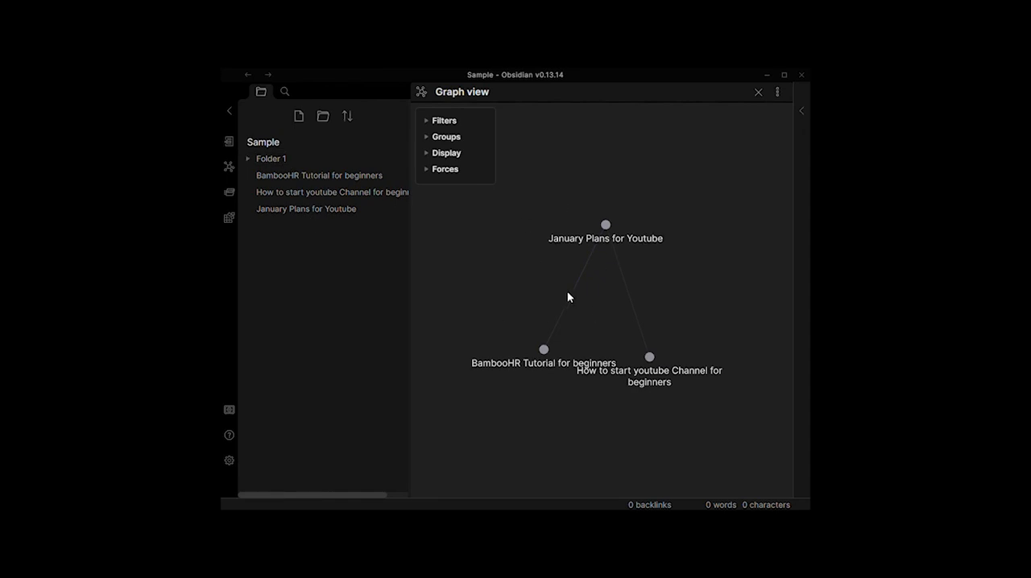
# Step: Add a new group to the graph view and try the file name match option for its query
pyautogui.click(428, 138)
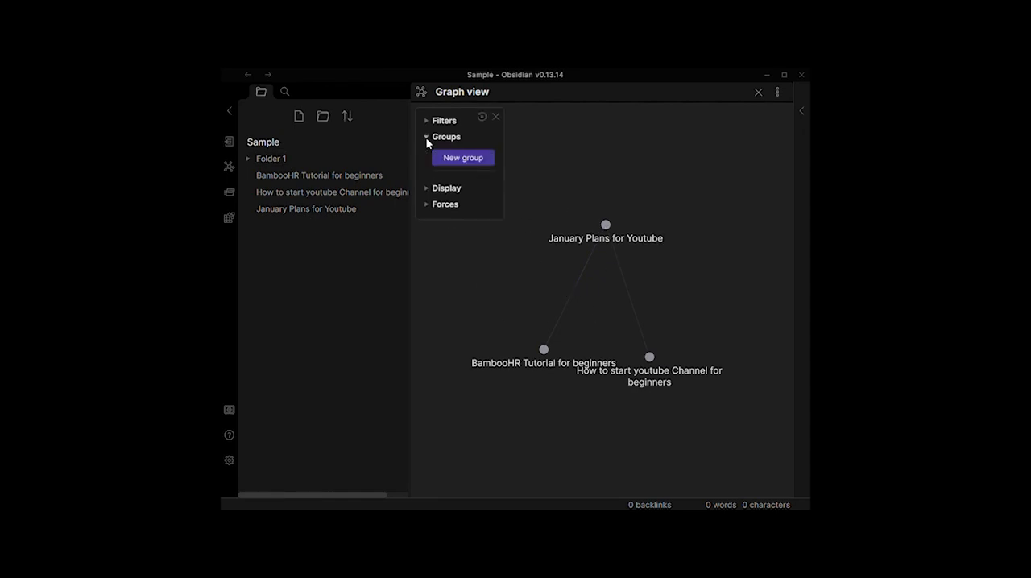
pyautogui.click(461, 160)
pyautogui.click(470, 159)
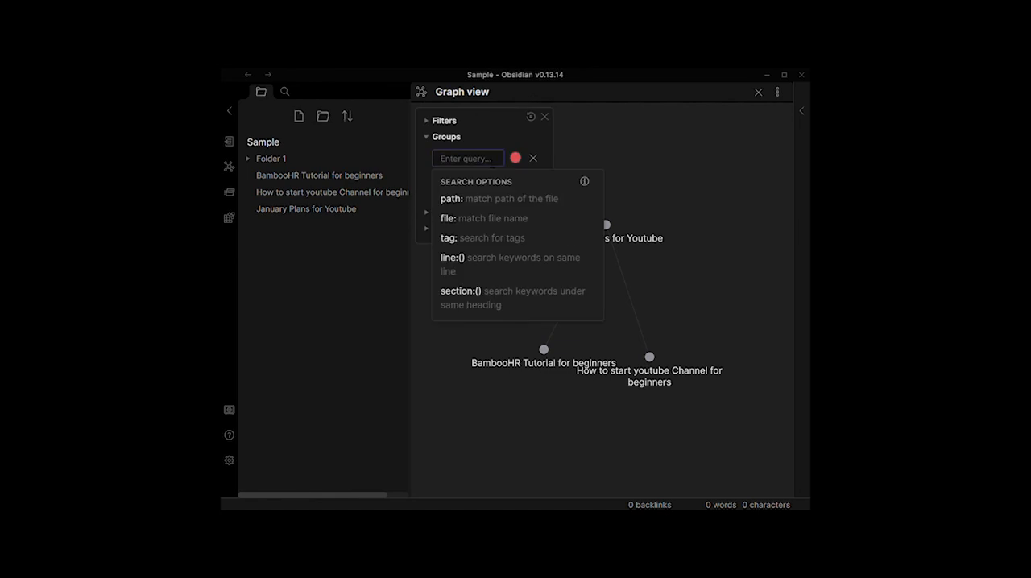
pyautogui.click(476, 218)
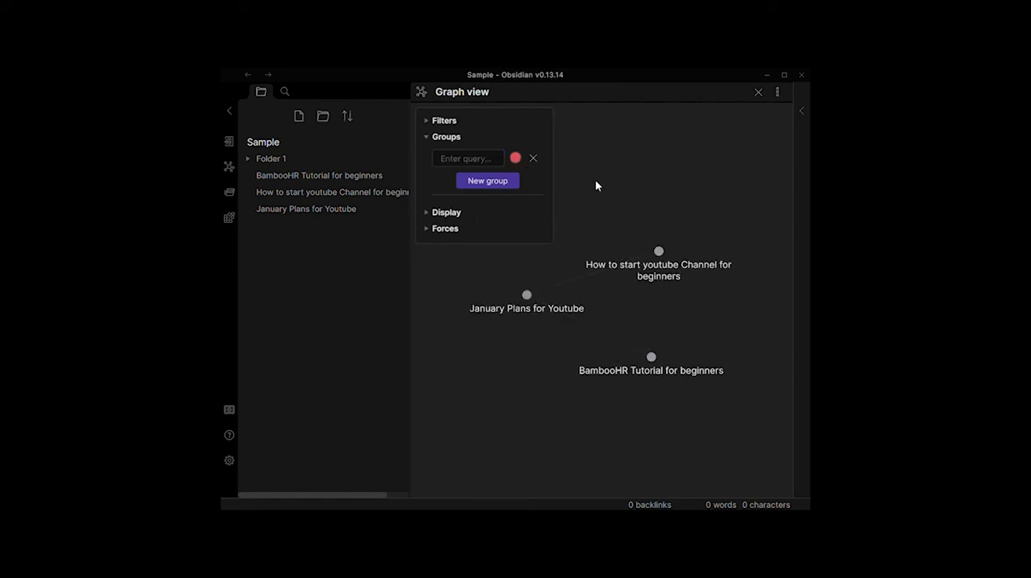
# Step: Set the group's query to "file: January" and its colour to bright green in the graph view
pyautogui.click(638, 187)
pyautogui.click(618, 259)
pyautogui.click(615, 260)
pyautogui.click(470, 159)
pyautogui.click(474, 219)
pyautogui.write('Jan')
pyautogui.write('uary')
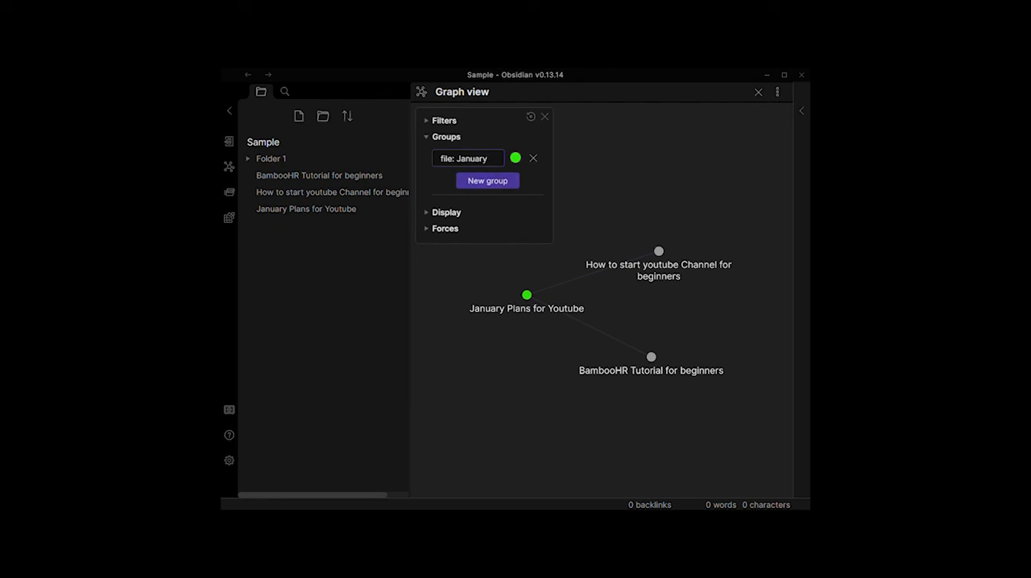
# Step: Add a second graph group with the query "tag: beginners" and an off-white colour
pyautogui.click(508, 180)
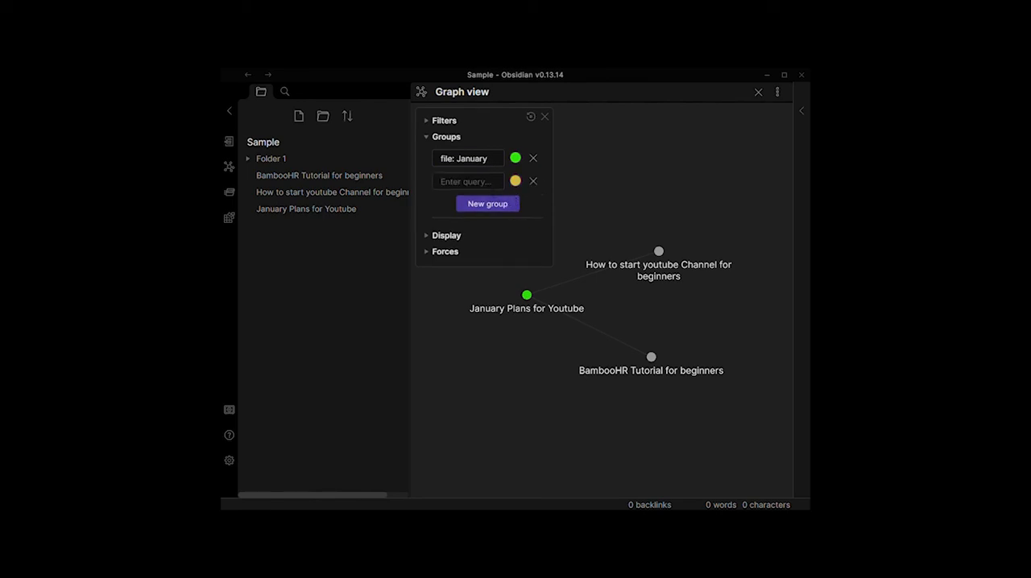
pyautogui.click(493, 185)
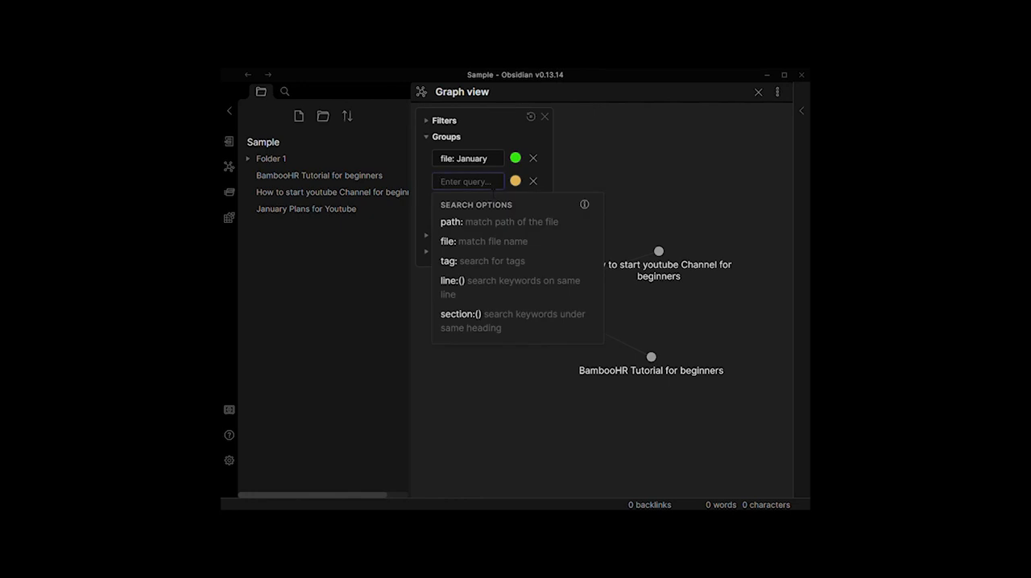
pyautogui.click(504, 265)
pyautogui.press('Return')
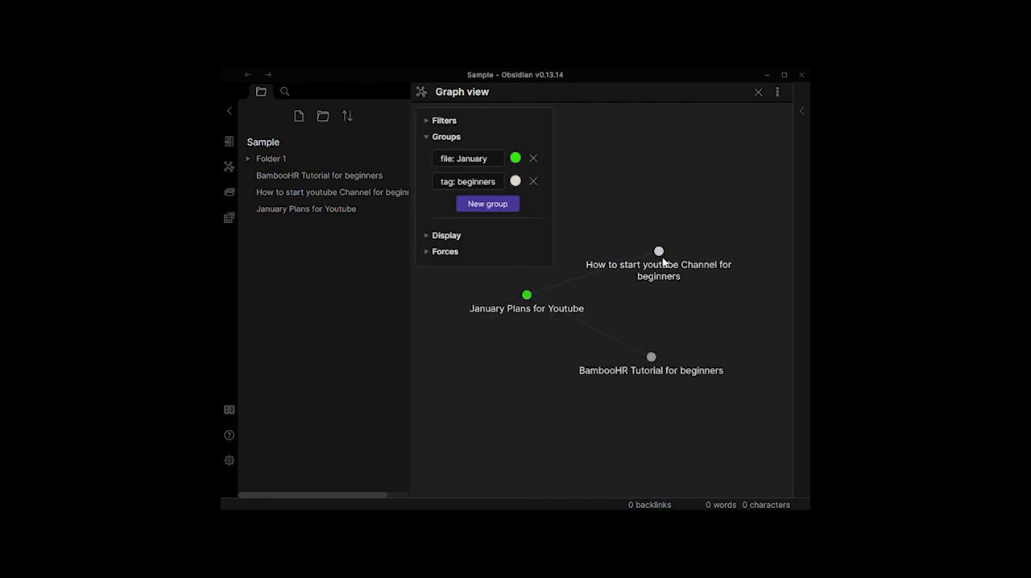
# Step: Set the graph's text fade threshold to -2.00 and slightly increase the node size and link thickness
pyautogui.click(435, 236)
pyautogui.moveTo(483, 295); pyautogui.dragTo(453, 295)
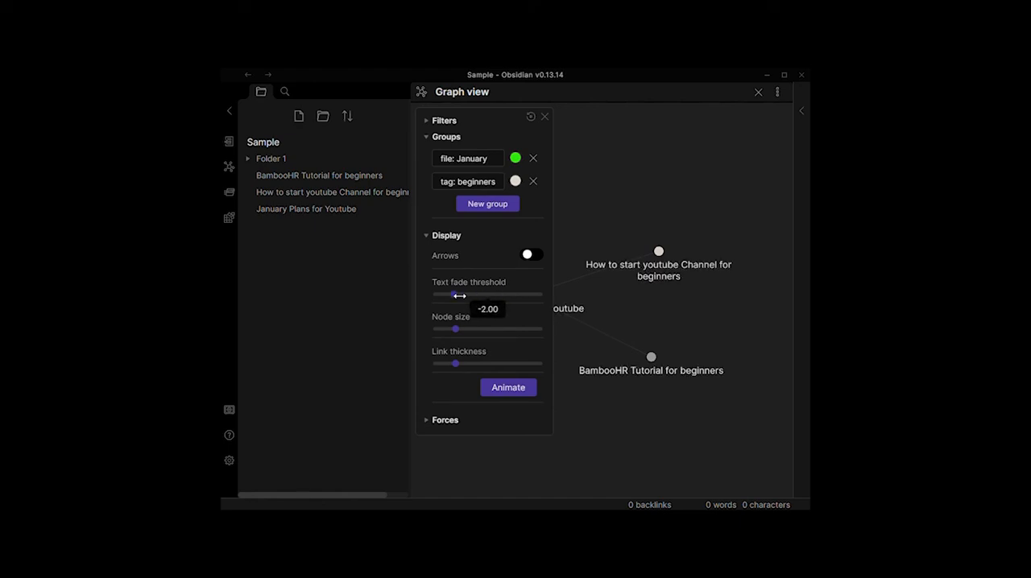
pyautogui.moveTo(451, 333)
pyautogui.mouseDown()
pyautogui.moveTo(475, 329)
pyautogui.moveTo(462, 329)
pyautogui.mouseUp()
pyautogui.moveTo(457, 365)
pyautogui.mouseDown()
pyautogui.moveTo(538, 365)
pyautogui.moveTo(471, 364)
pyautogui.mouseUp()
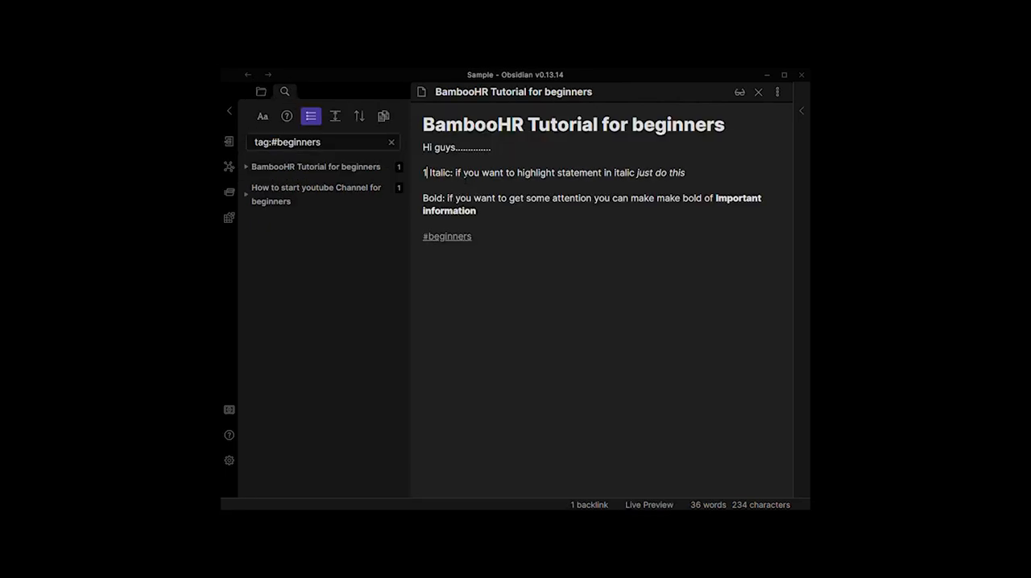
# Step: Turn the "Italic" line into item 1 of a numbered list and add the items "jdhhd" and "kakja"
pyautogui.write('.')
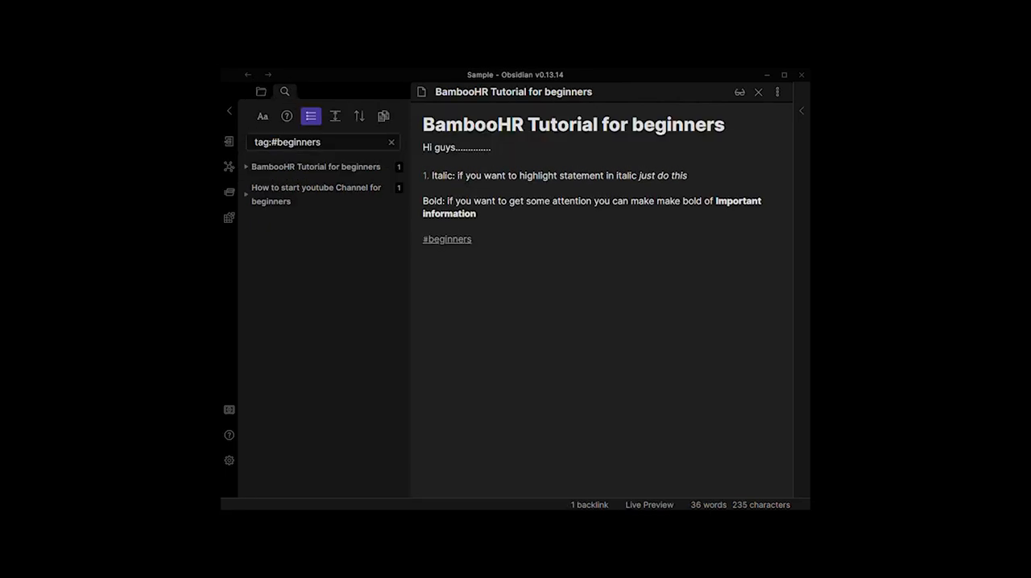
pyautogui.press('BackSpace')
pyautogui.click(708, 175)
pyautogui.press('Return')
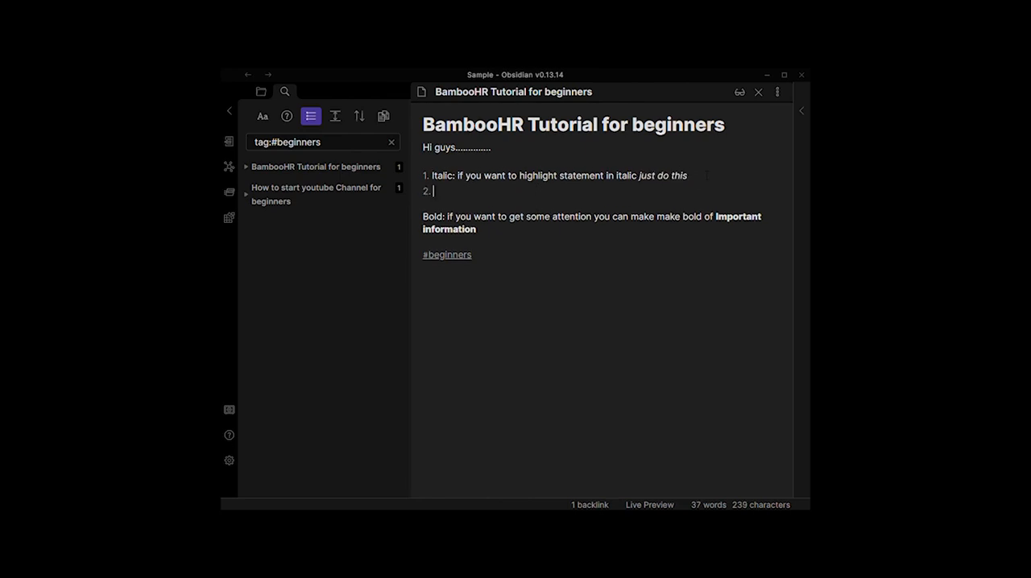
pyautogui.write('jdhhd')
pyautogui.press('Return')
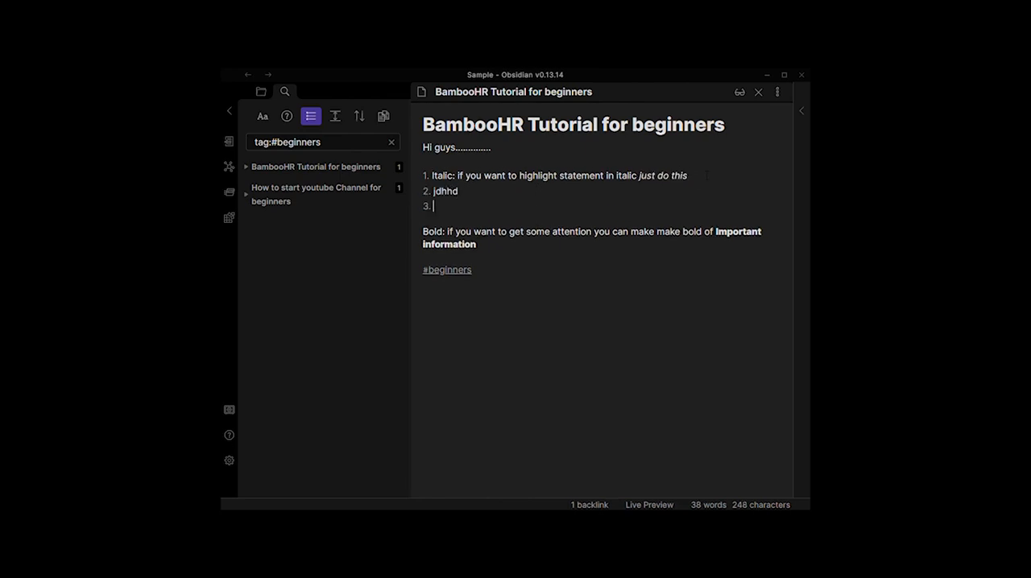
pyautogui.write('kakja')
pyautogui.press('Return')
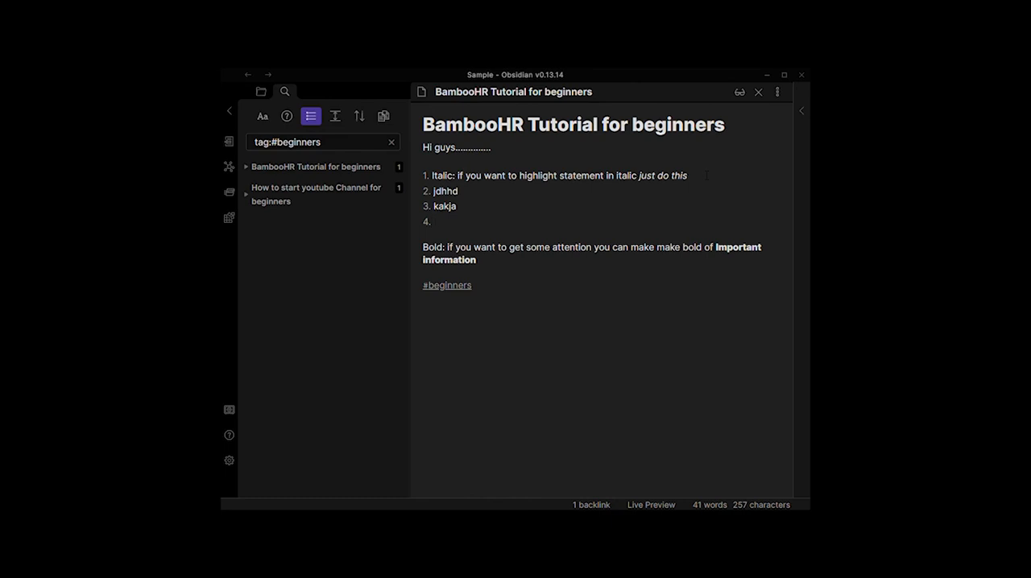
# Step: Undo the added numbered items and remove the number in front of the "Italic" line
pyautogui.hotkey('ctrl', 'z')
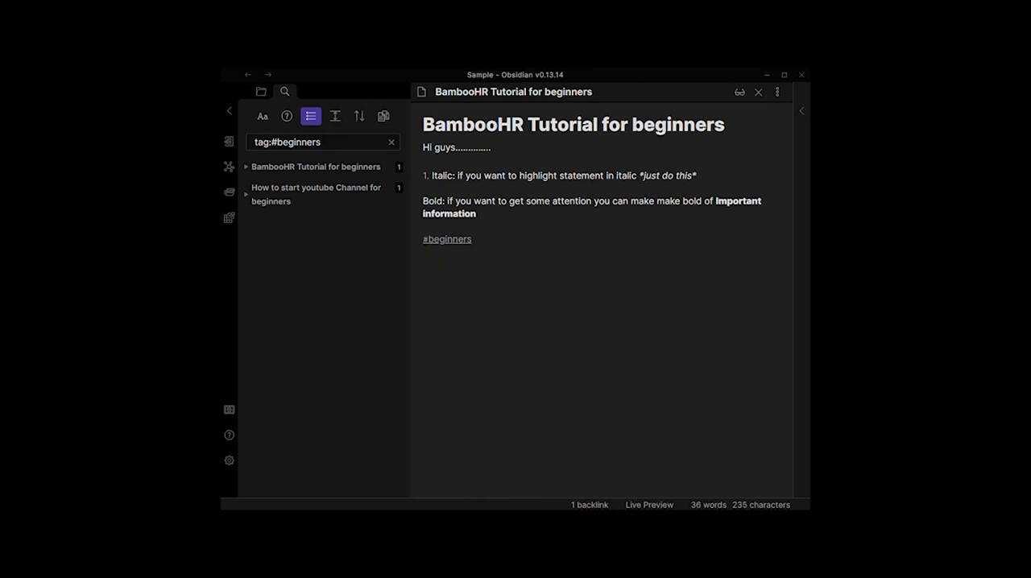
pyautogui.click(429, 175)
pyautogui.press('BackSpace')
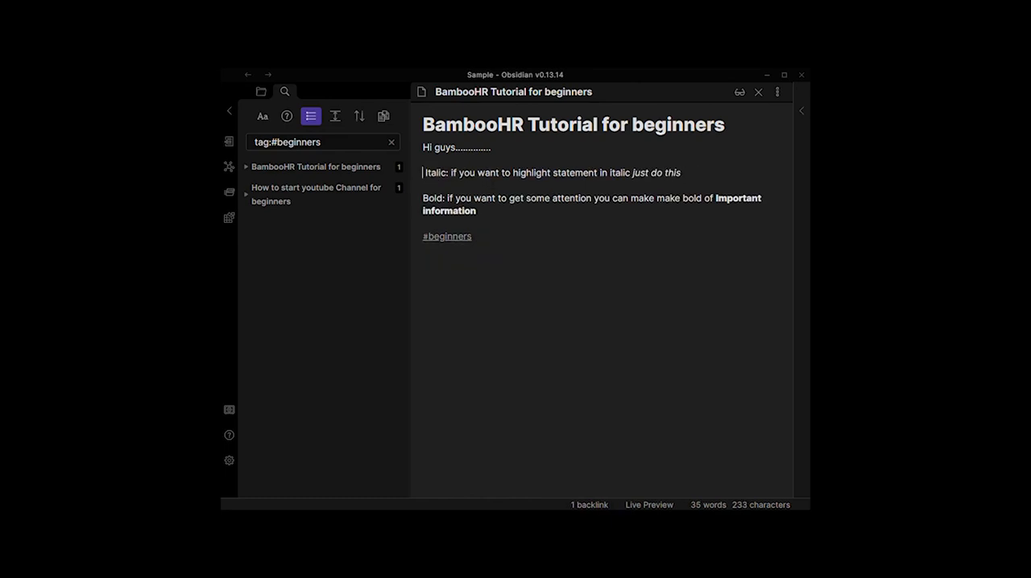
# Step: Make the "Italic" line a bullet using a hyphen and add the bullets "jdkkjs", "kkjahd" and "lakjjd"
pyautogui.write('-')
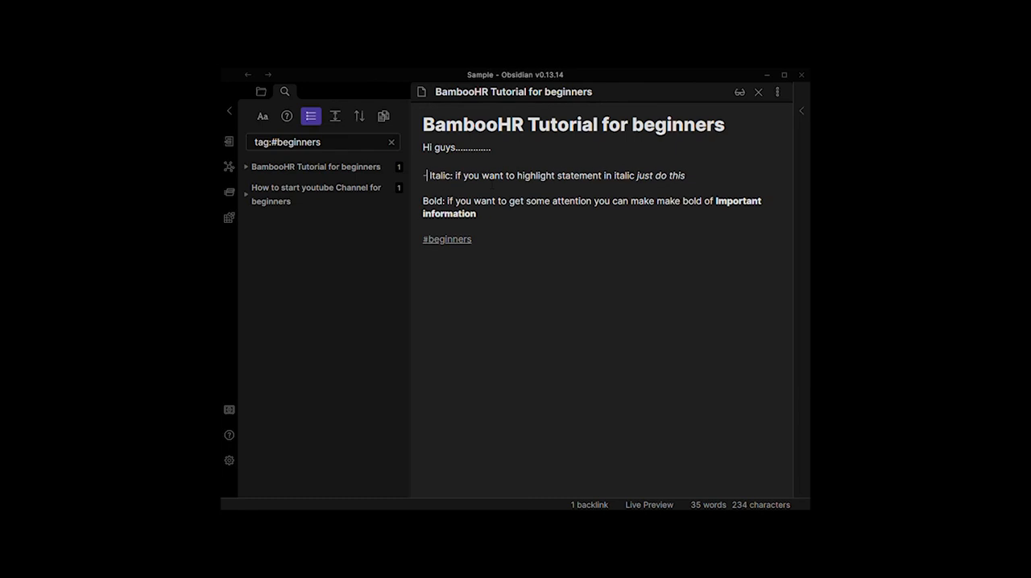
pyautogui.click(695, 175)
pyautogui.press('Return')
pyautogui.write('jdkkjs')
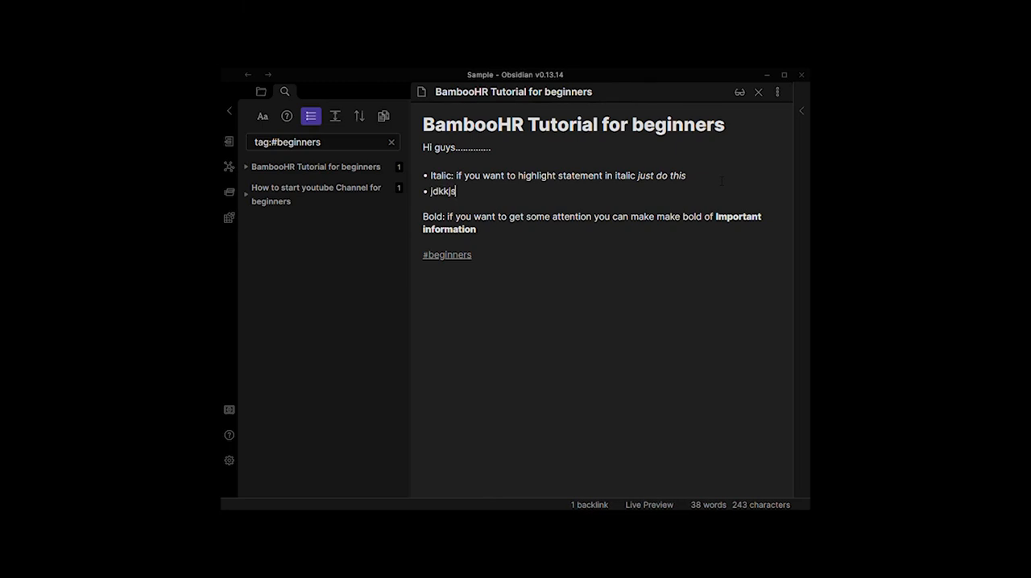
pyautogui.press('Return')
pyautogui.write('kkjahd')
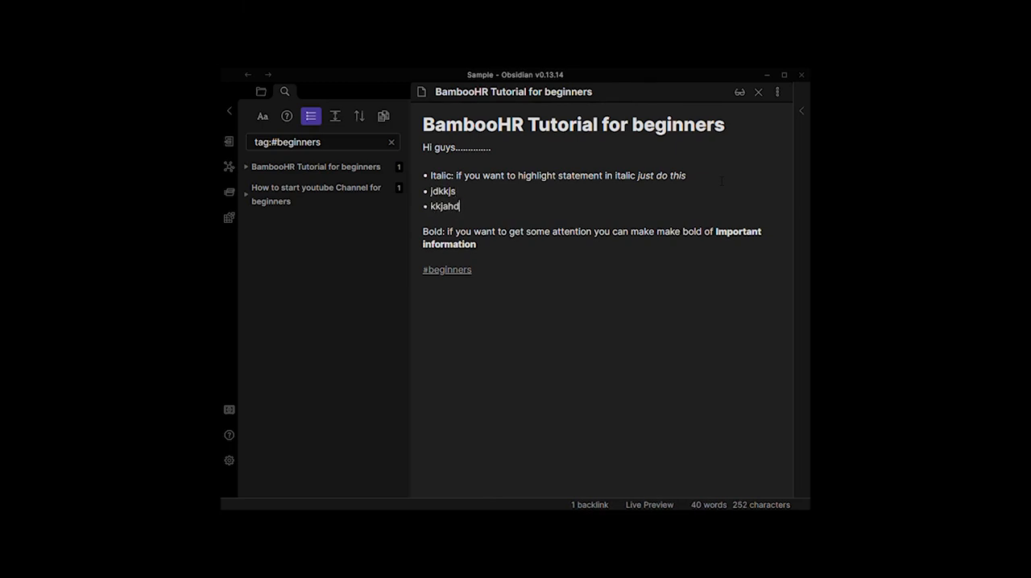
pyautogui.press('Return')
pyautogui.write('lakjjd')
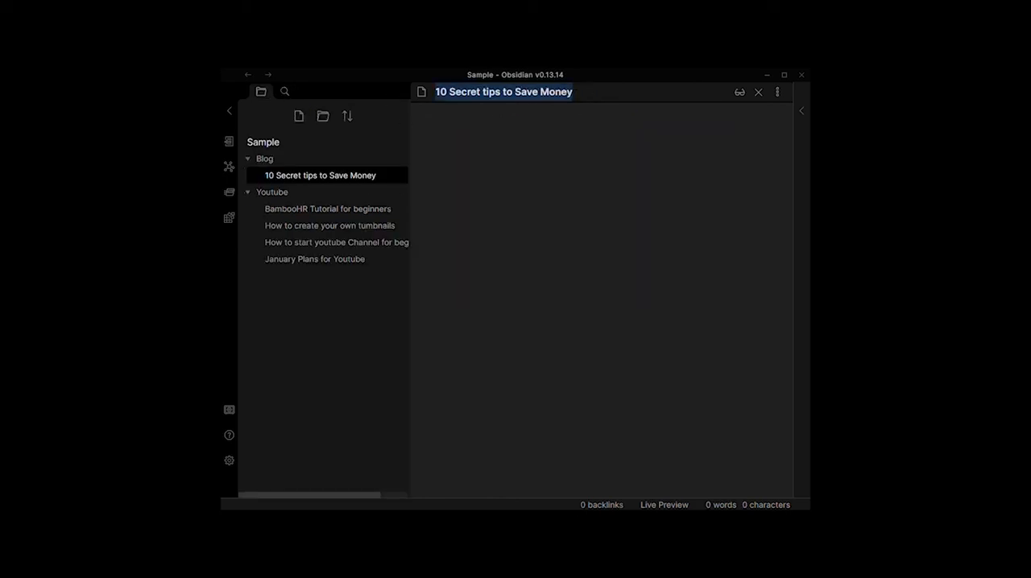
# Step: Insert the level-one heading "10 Secret tips to Save Money" in the Blog note of the same name
pyautogui.press('Return')
pyautogui.write('$')
pyautogui.press('BackSpace')
pyautogui.write('#')
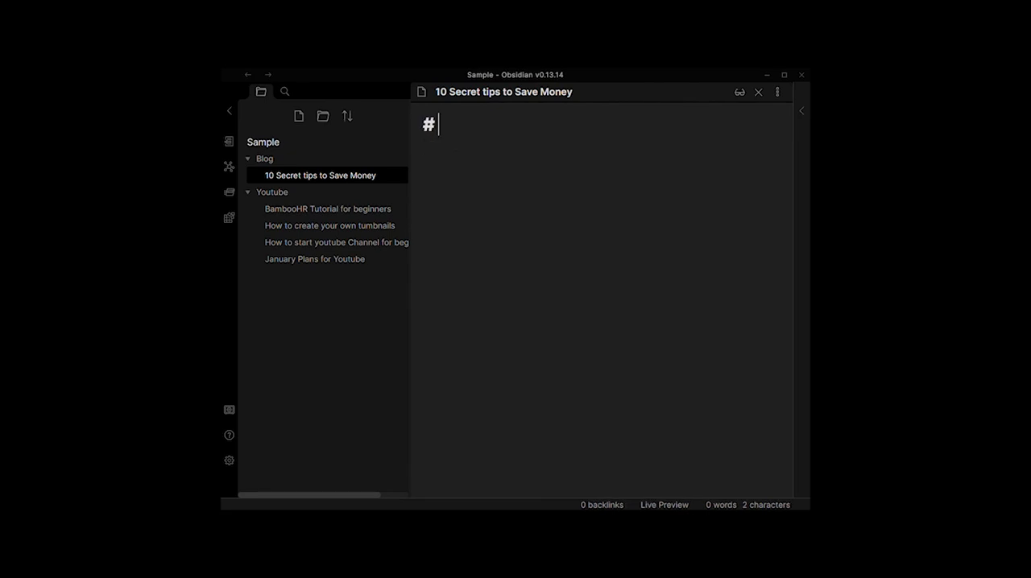
pyautogui.hotkey('ctrl', 'v')
pyautogui.press('Return')
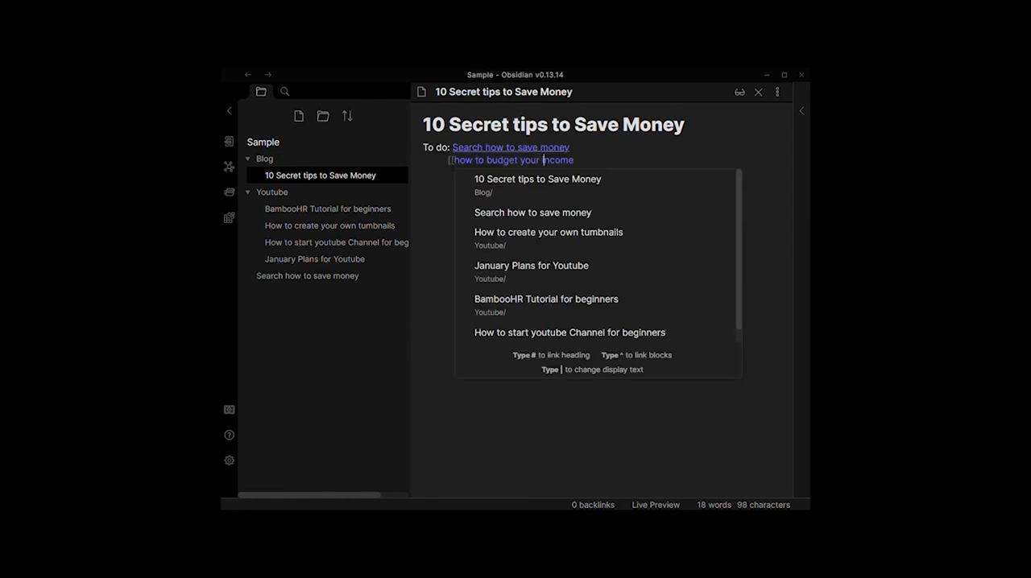
# Step: Complete the internal link "how to budget your income" in the to-do list with closing double brackets
pyautogui.press('Right')
pyautogui.press('Right')
pyautogui.write(']]')
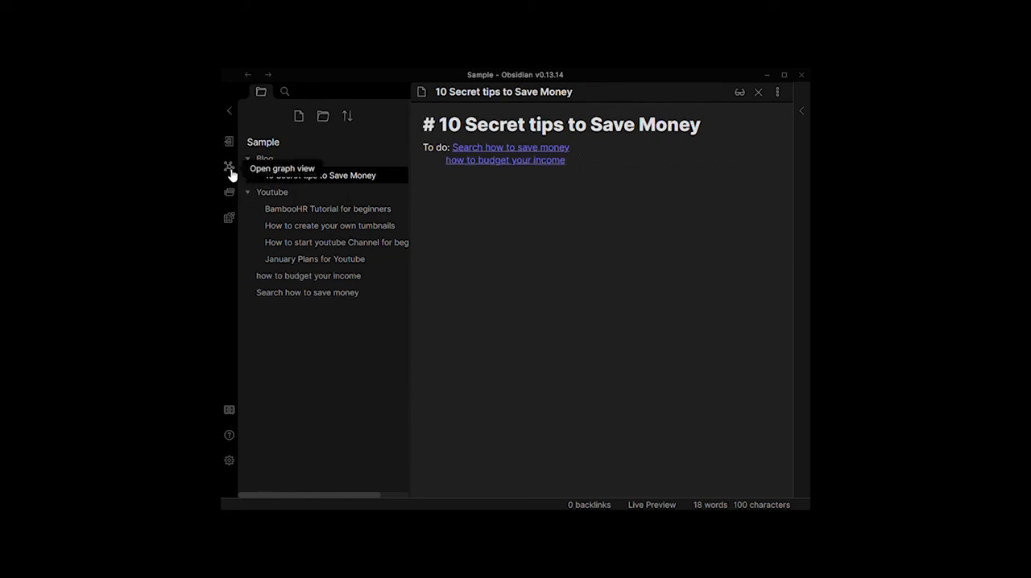
# Step: Open the graph view and rearrange its nodes, moving "Search how to save money" and "10 Secret tips to Save Money" apart
pyautogui.click(229, 168)
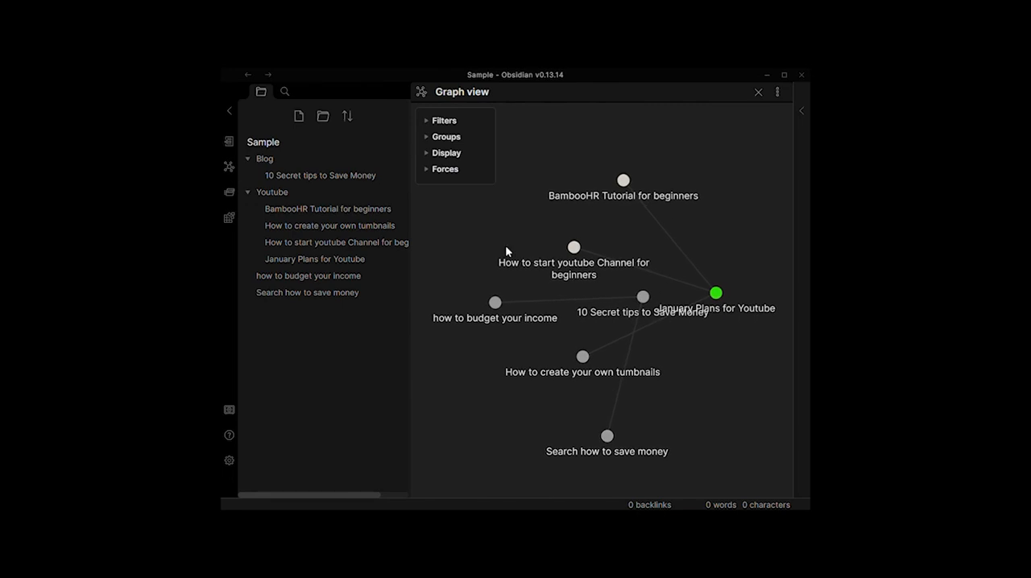
pyautogui.moveTo(608, 435); pyautogui.dragTo(476, 390)
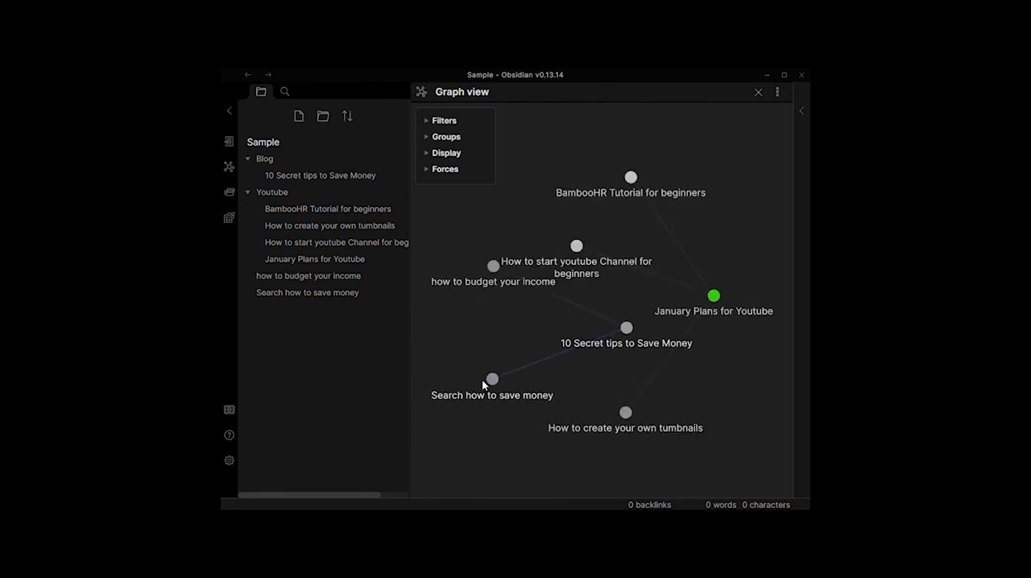
pyautogui.moveTo(635, 329); pyautogui.dragTo(681, 296)
pyautogui.moveTo(741, 278); pyautogui.dragTo(707, 191)
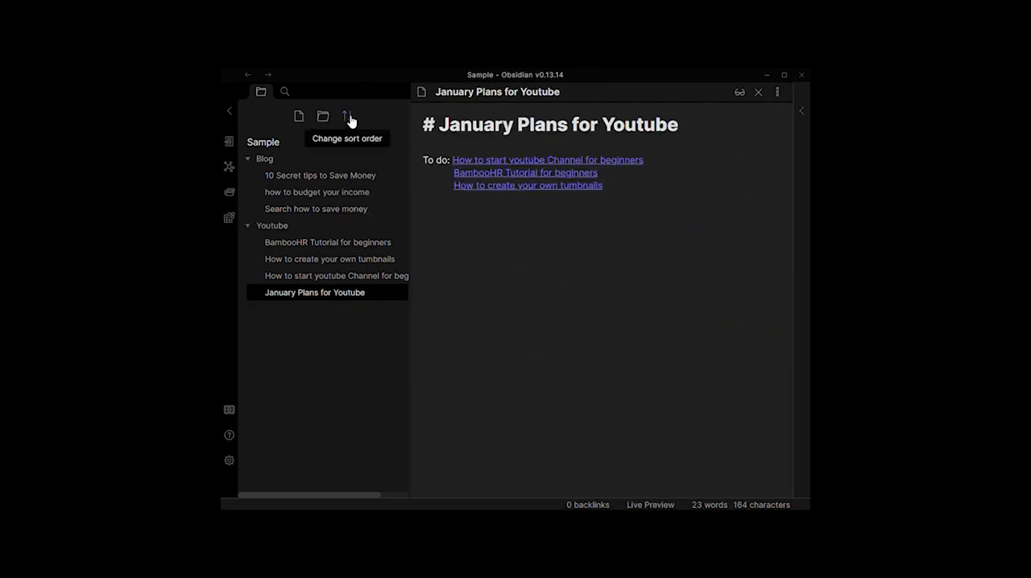
# Step: Sort the vault's files by modified time, first new to old and finally old to new, and reopen the sort order options
pyautogui.click(347, 116)
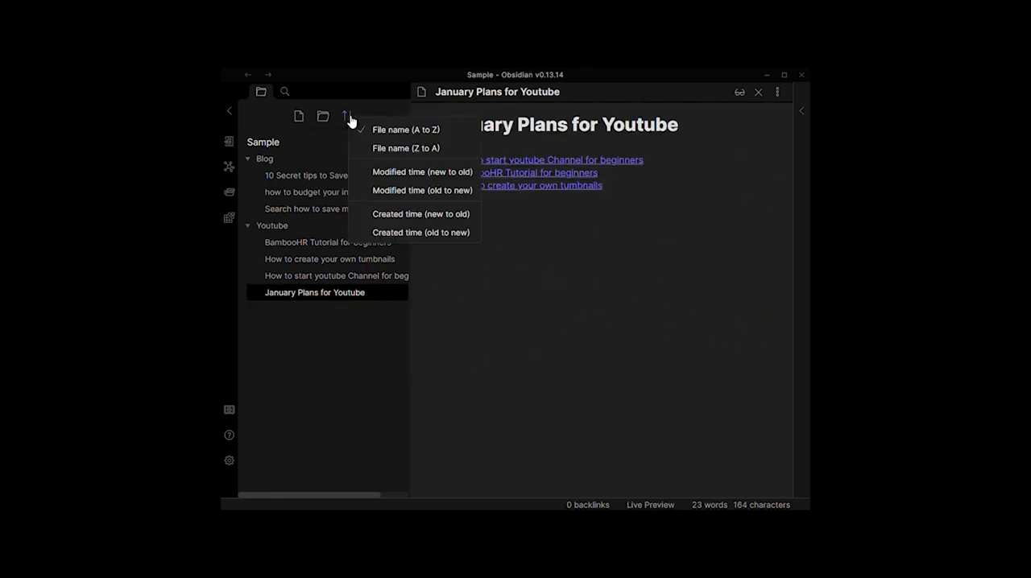
pyautogui.click(420, 173)
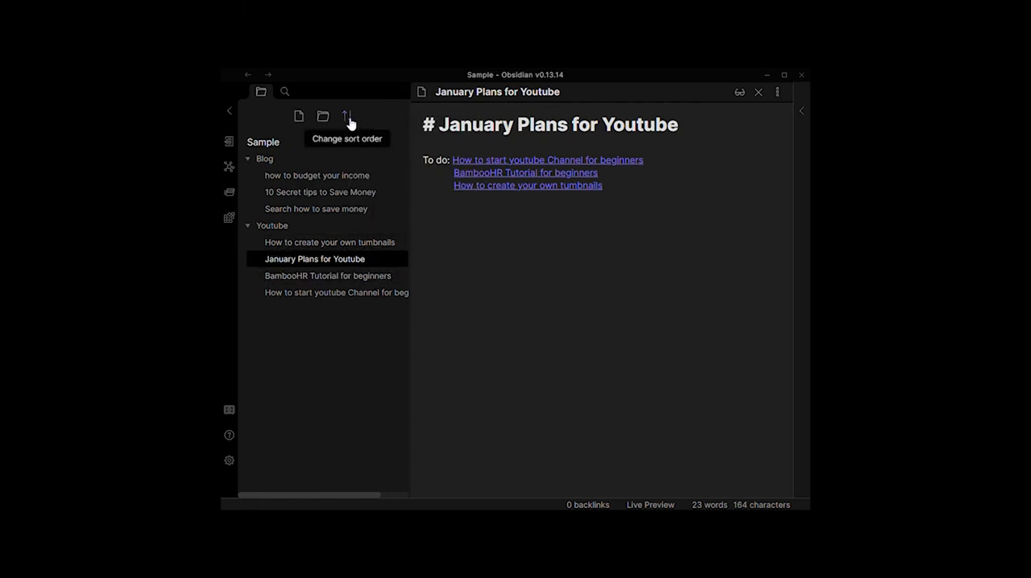
pyautogui.click(350, 121)
pyautogui.click(414, 195)
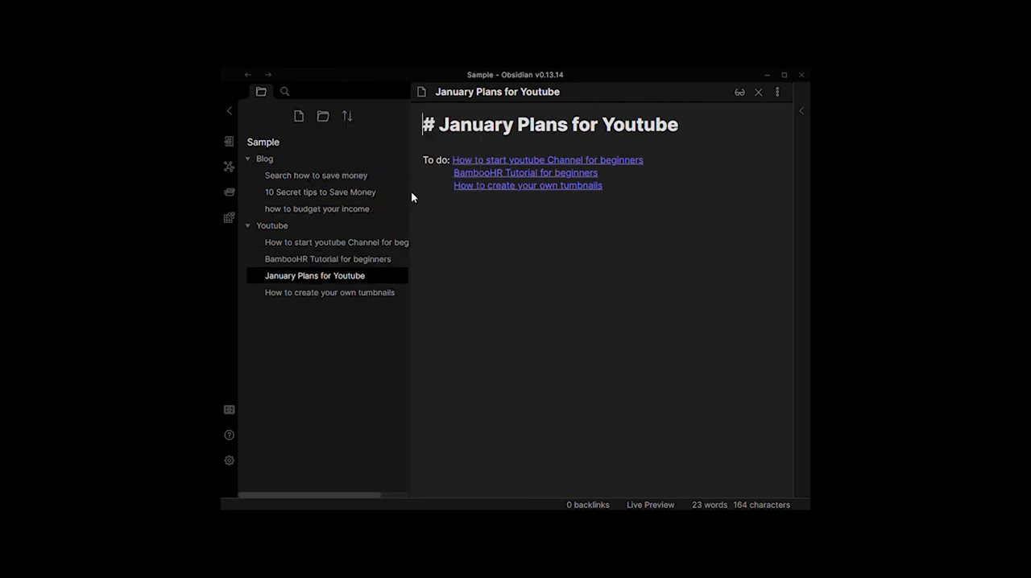
pyautogui.click(349, 121)
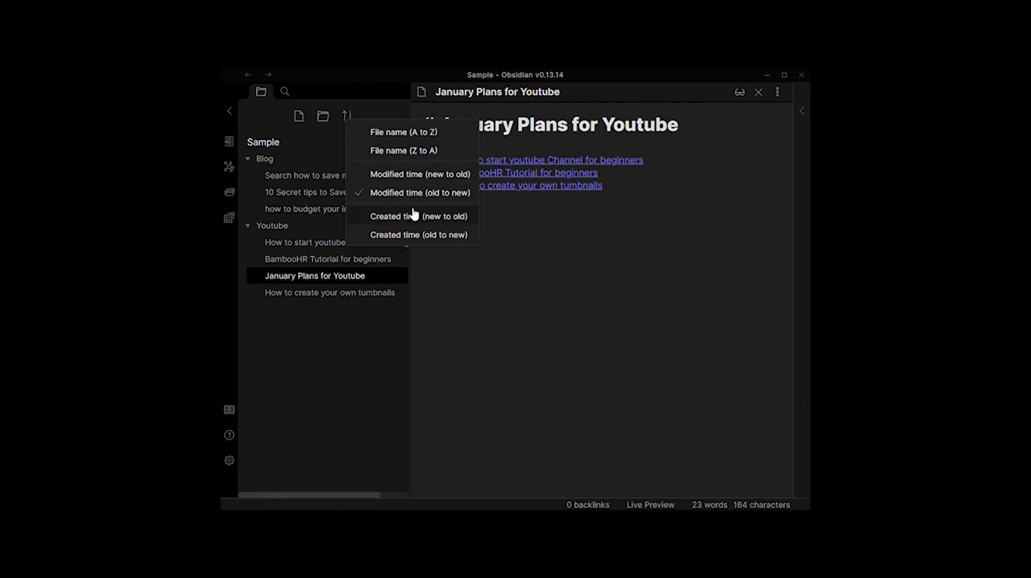